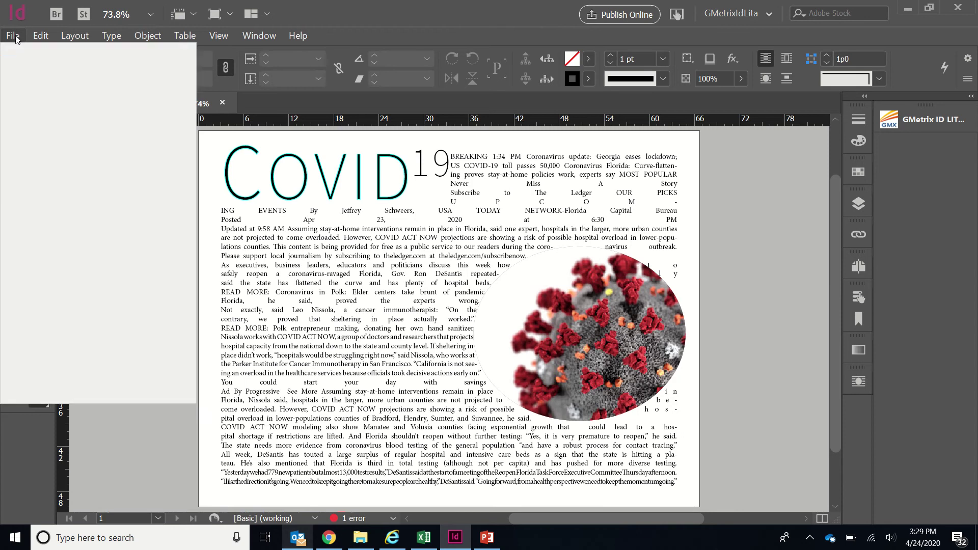
Create a new document from the Web 800 x 600 preset with the units set to picas
mouse_move(32, 55)
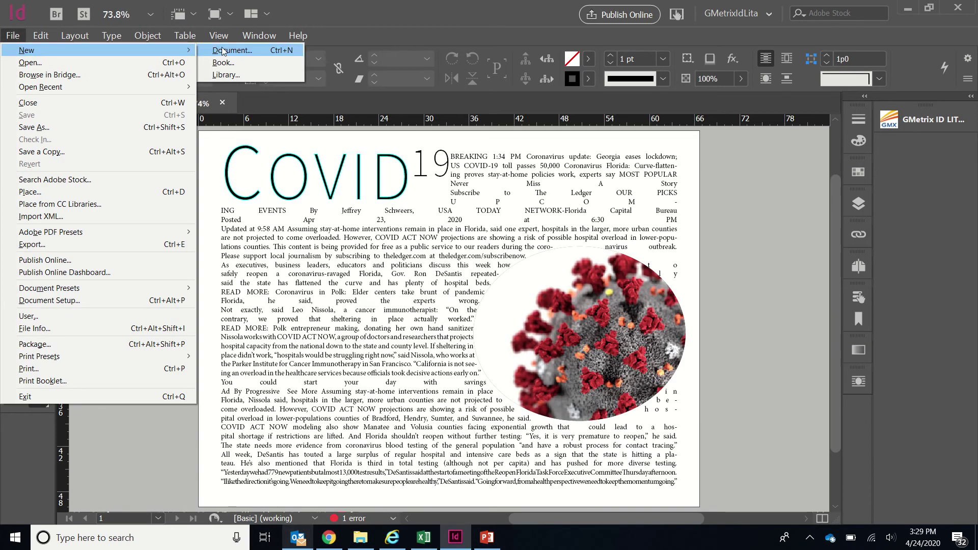
click(222, 50)
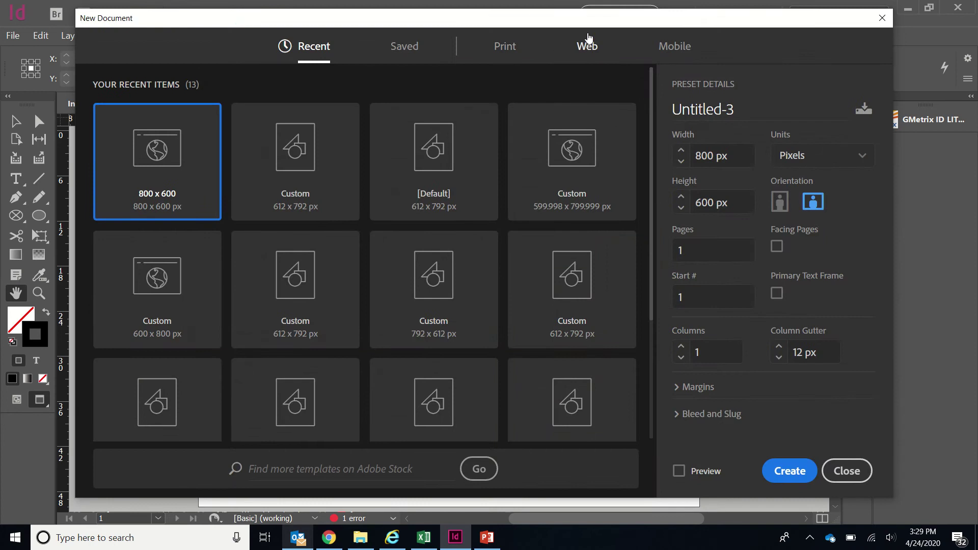
click(588, 46)
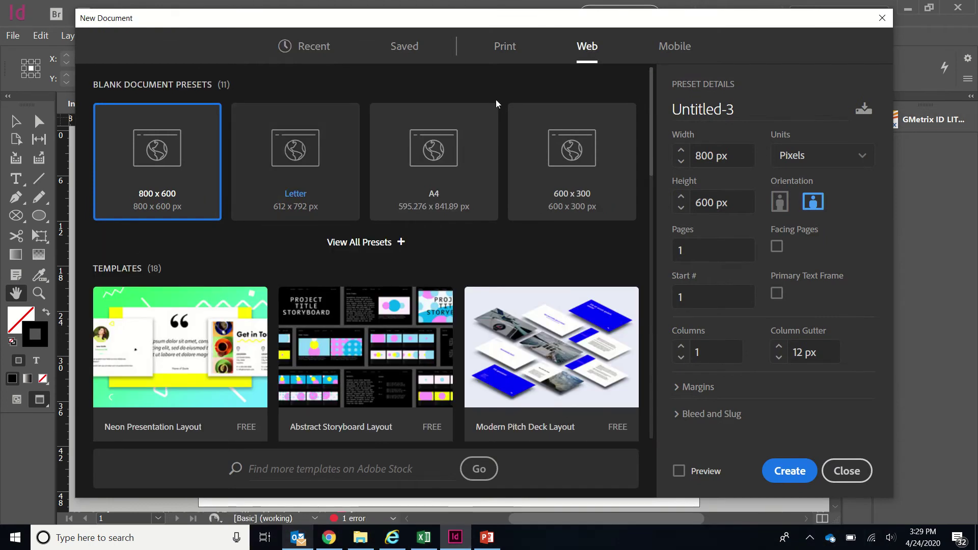
click(813, 157)
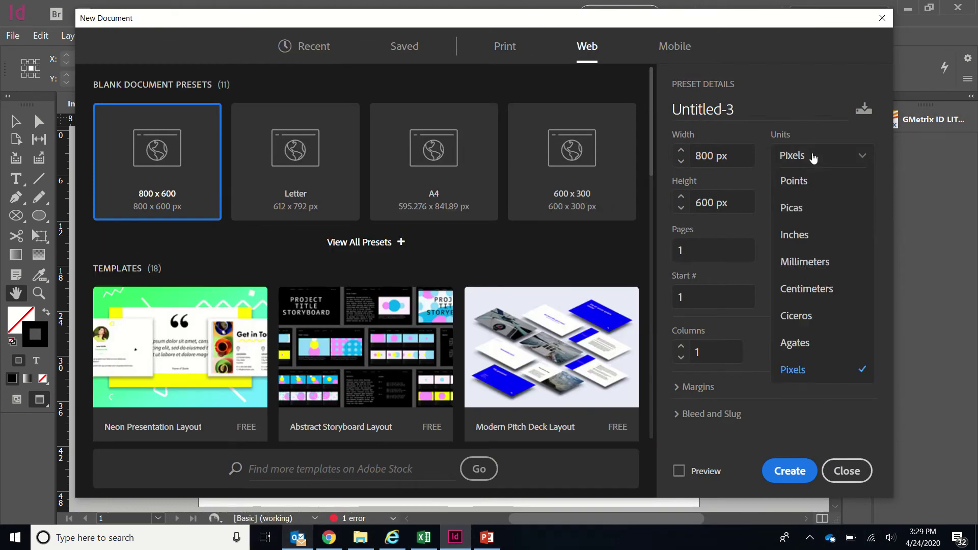
click(795, 208)
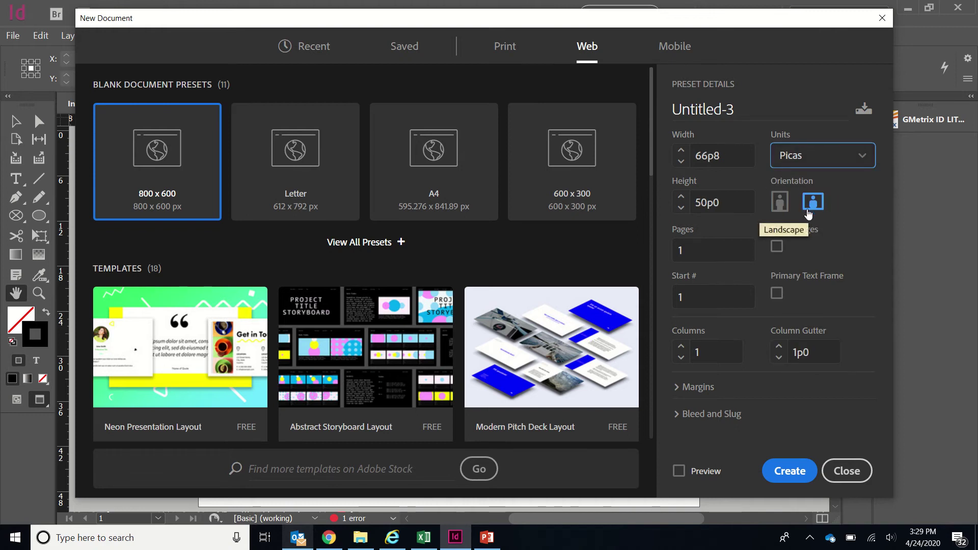
click(778, 472)
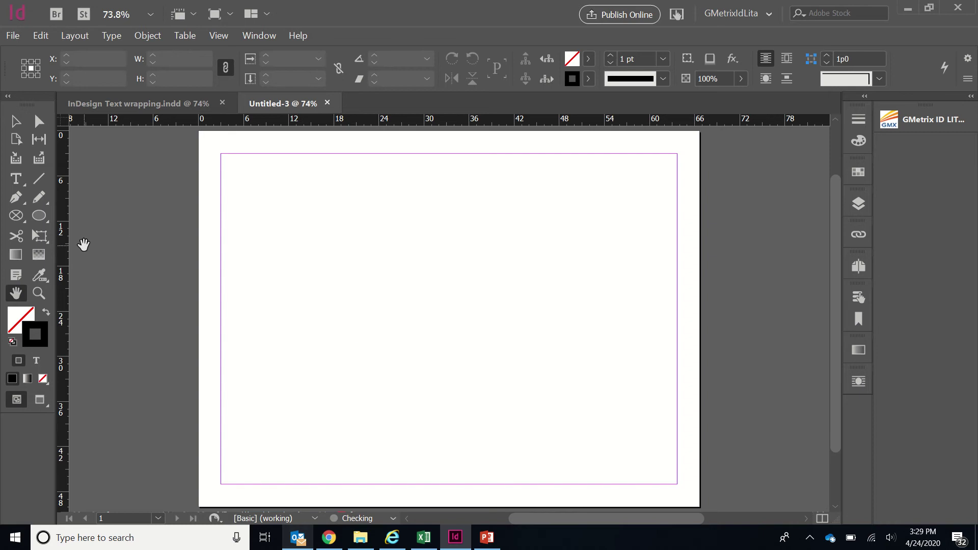
Add a text frame about 22p3 wide and 9p3 high in the page's upper middle, containing the text COVID19
click(18, 179)
drag(325, 214, 491, 283)
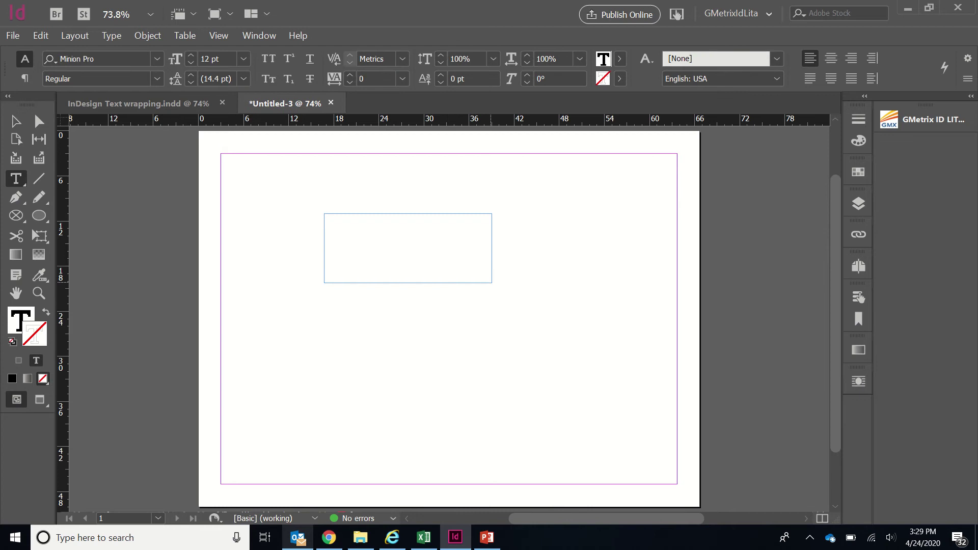
text(co)
key(Escape)
click(374, 210)
click(366, 229)
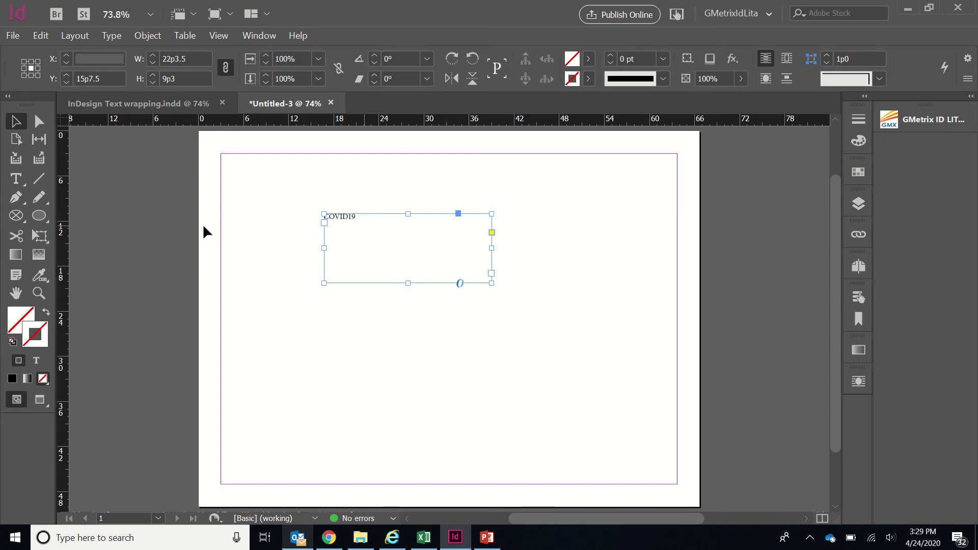
Set the font size of the COVID19 text to 100 pt
click(15, 179)
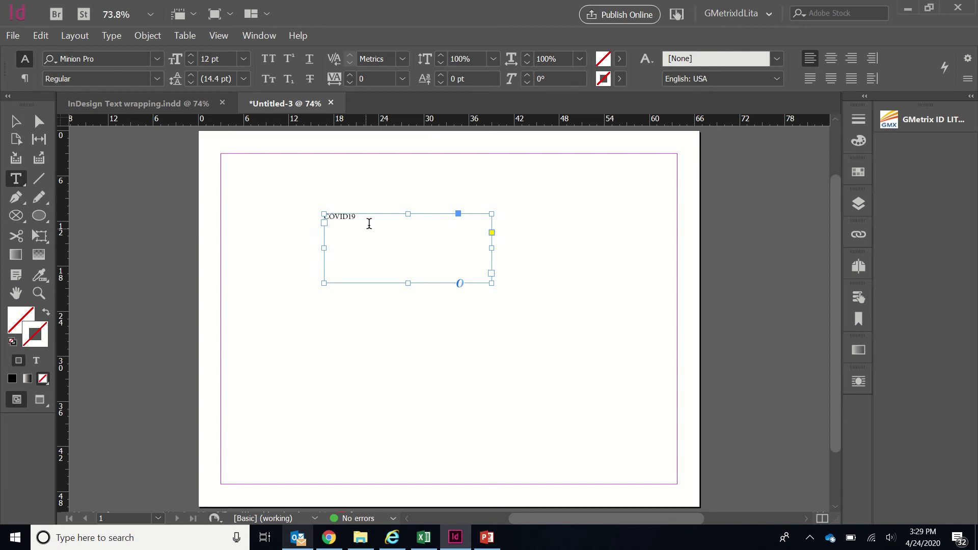
drag(370, 221, 317, 219)
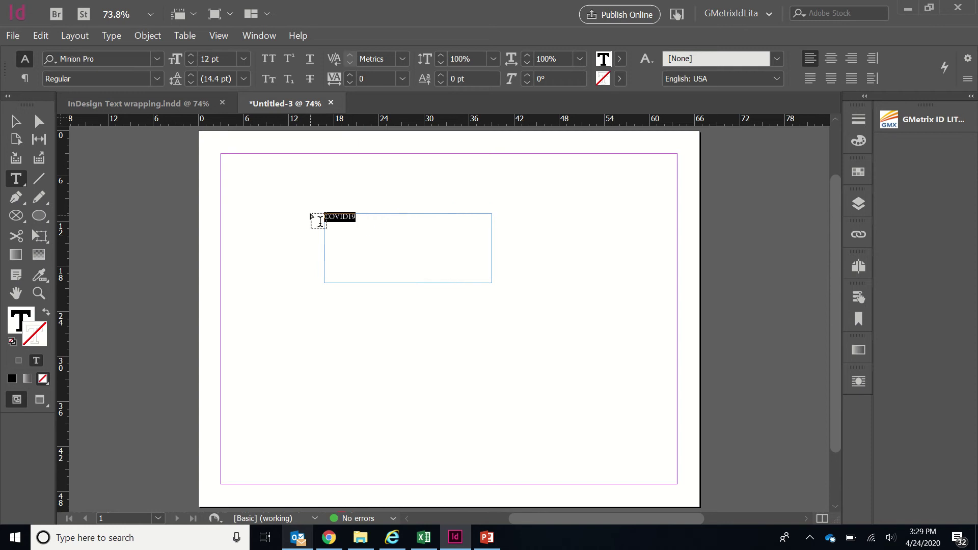
click(193, 57)
click(193, 57)
click(194, 56)
click(194, 56)
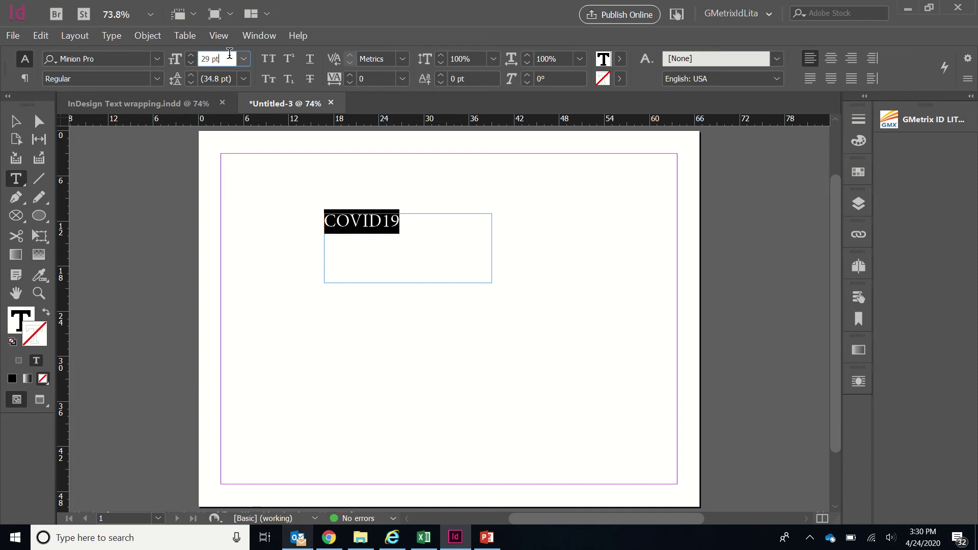
text(100)
key(Return)
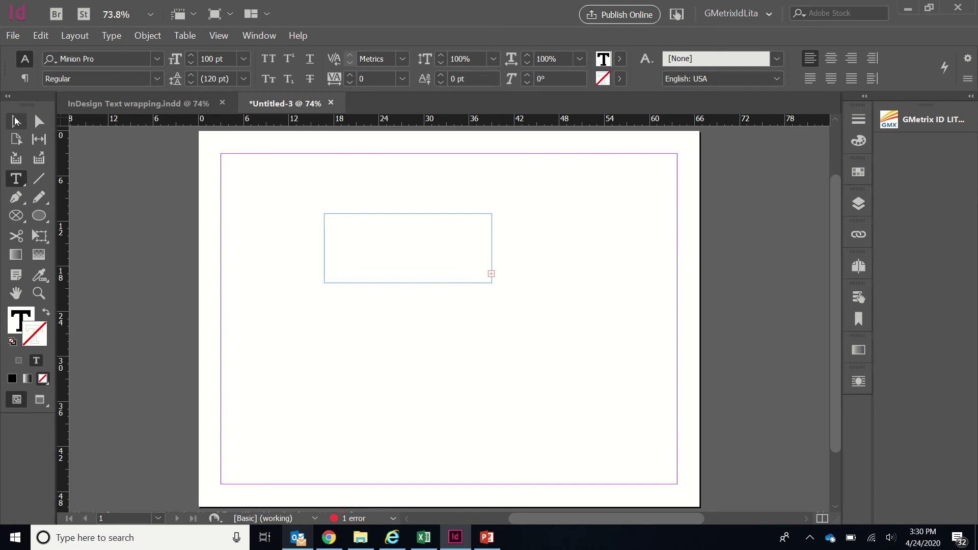
Resize the COVID19 text frame to about 37p0 wide and 11p9 high so the enlarged text fits
key(Escape)
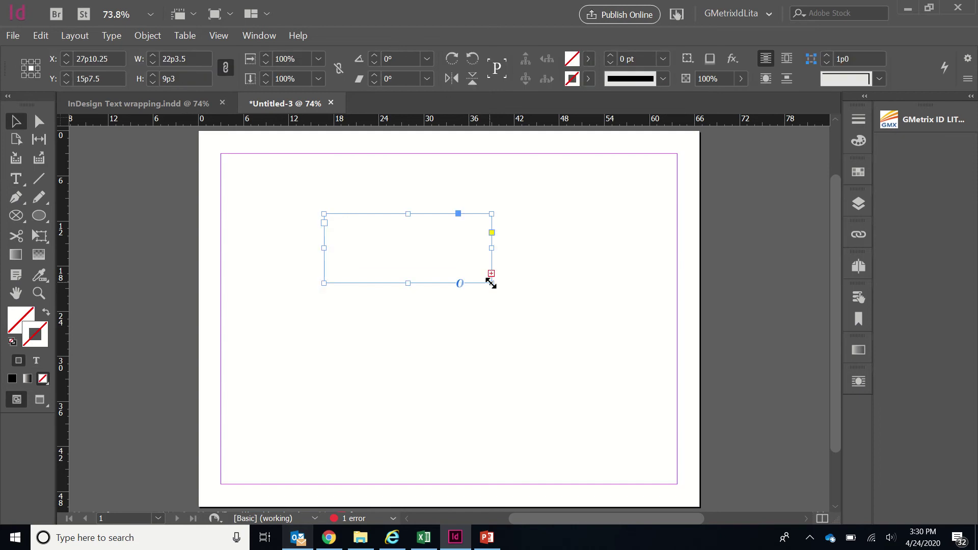
drag(491, 283, 651, 342)
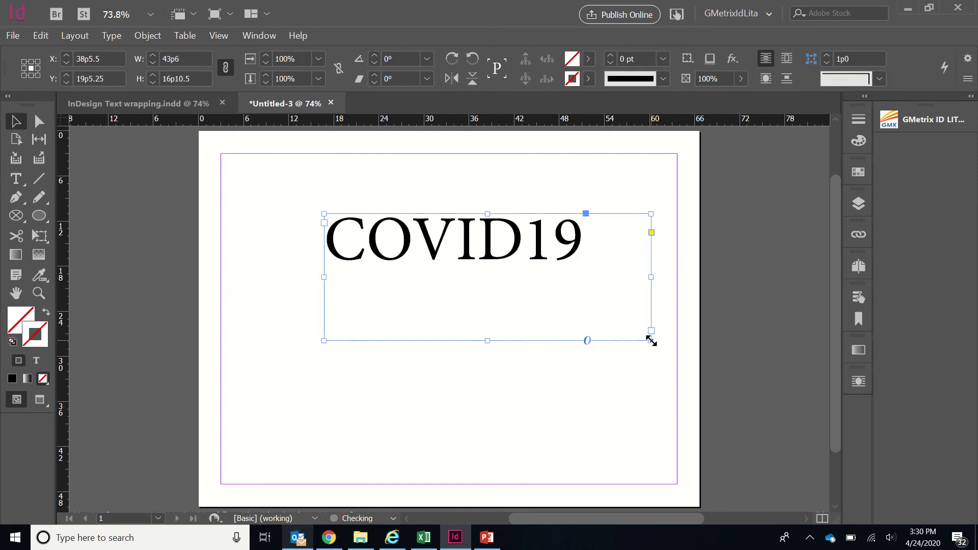
right_click(639, 338)
click(535, 384)
click(651, 339)
drag(650, 339, 602, 302)
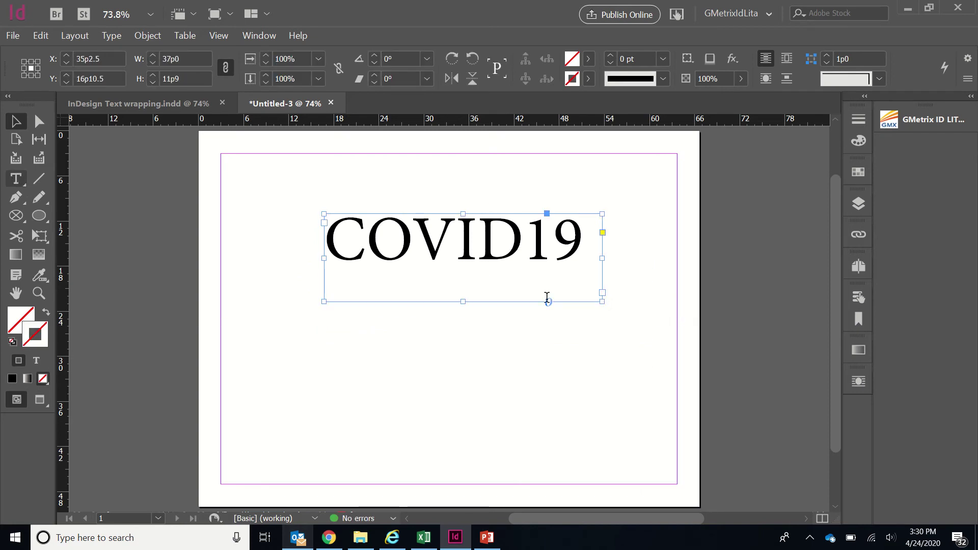
Change the font of the COVID19 text to Sys TT
drag(593, 257, 267, 258)
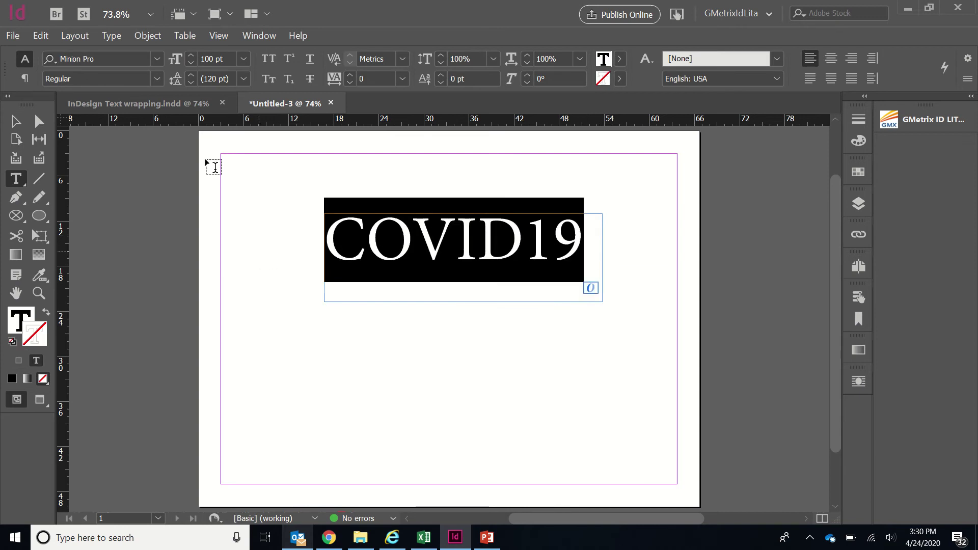
click(157, 60)
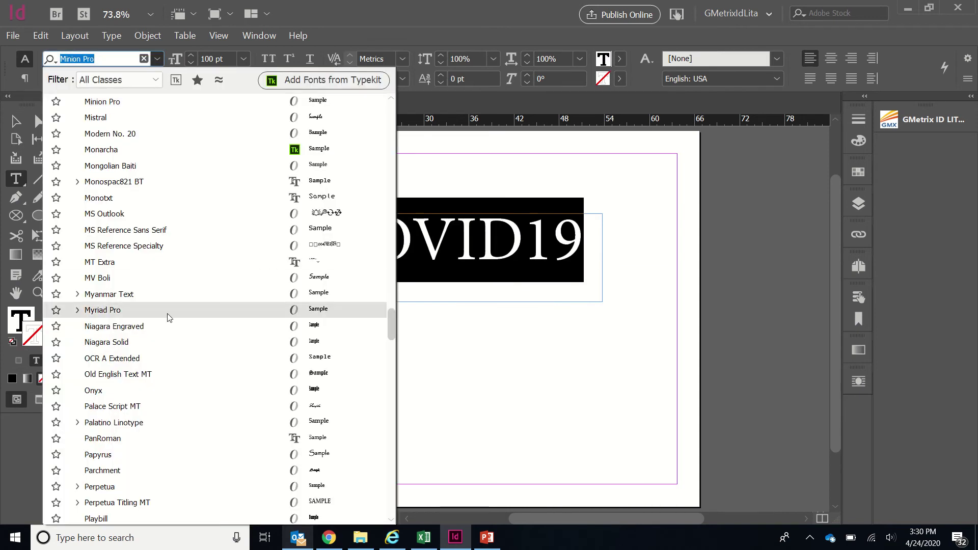
scroll(170, 317, down, 3)
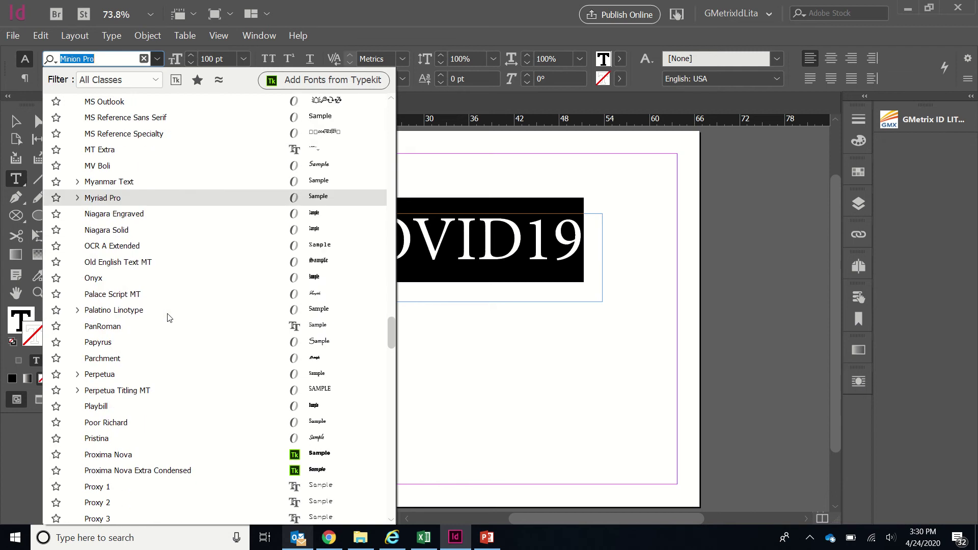
scroll(169, 317, up, 3)
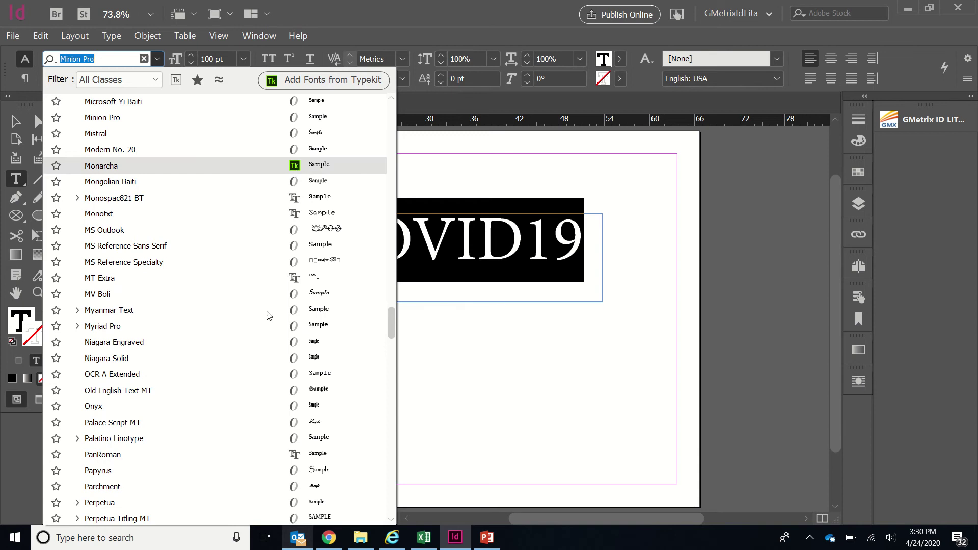
scroll(265, 399, down, 5)
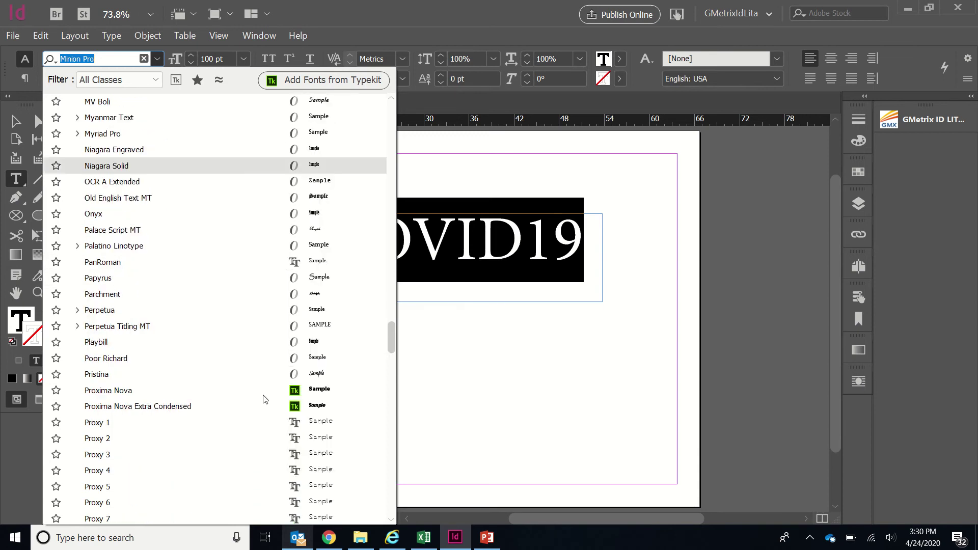
scroll(265, 399, down, 1)
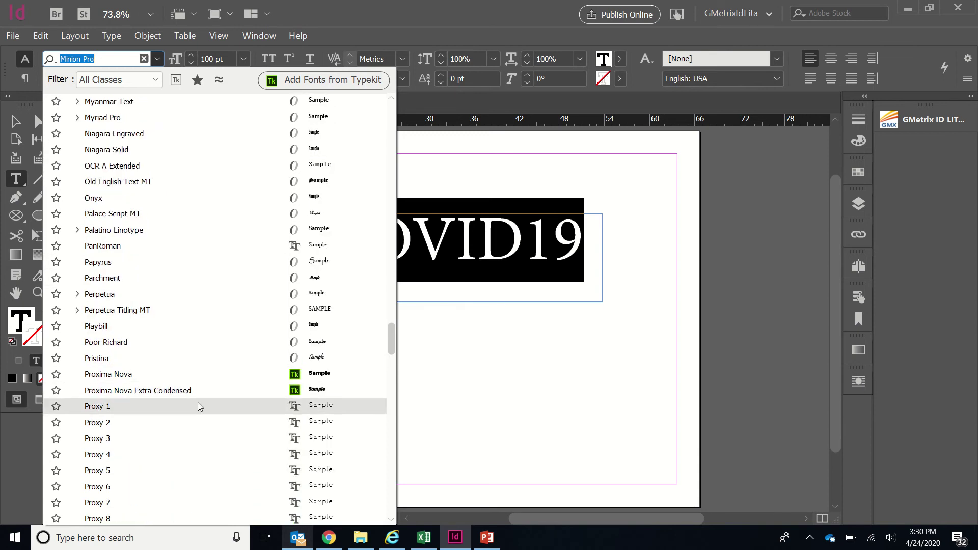
scroll(199, 406, down, 3)
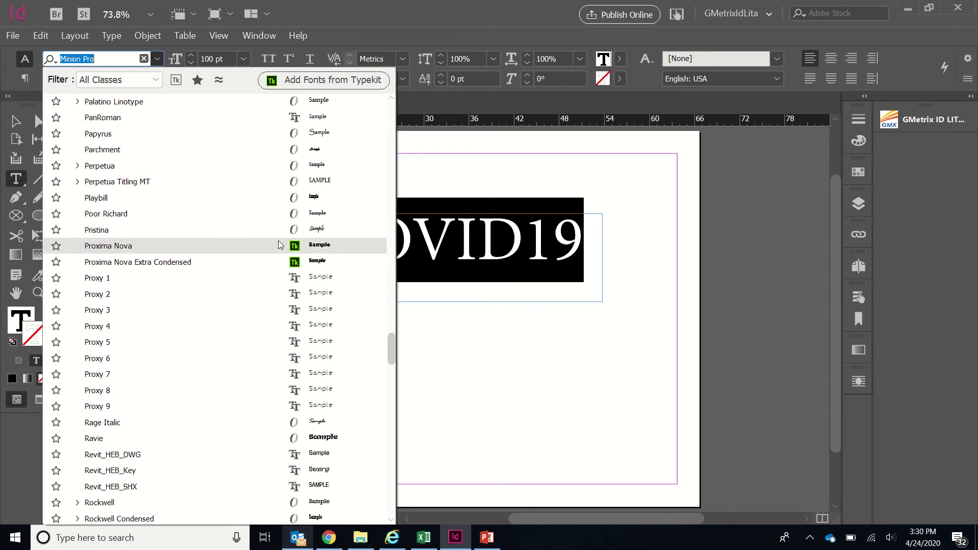
scroll(260, 331, down, 8)
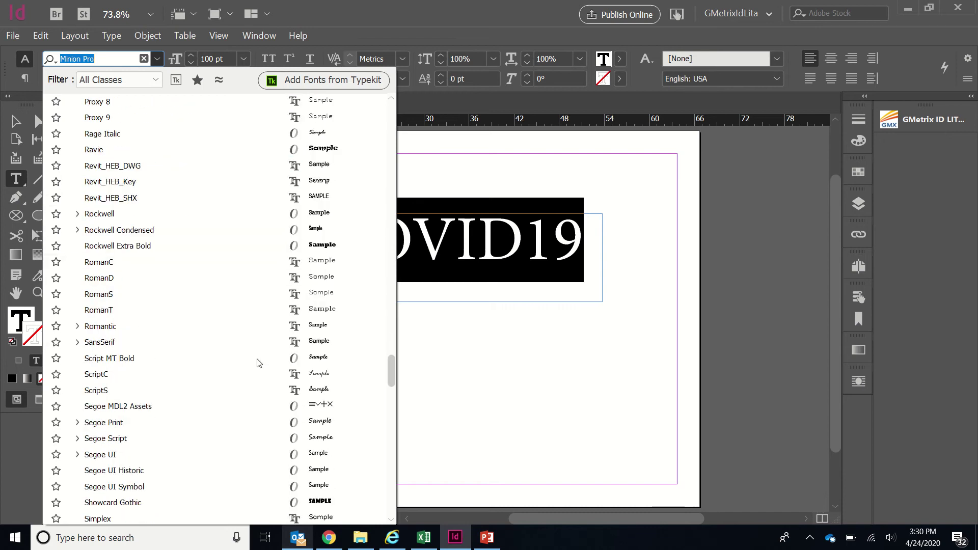
scroll(257, 363, down, 2)
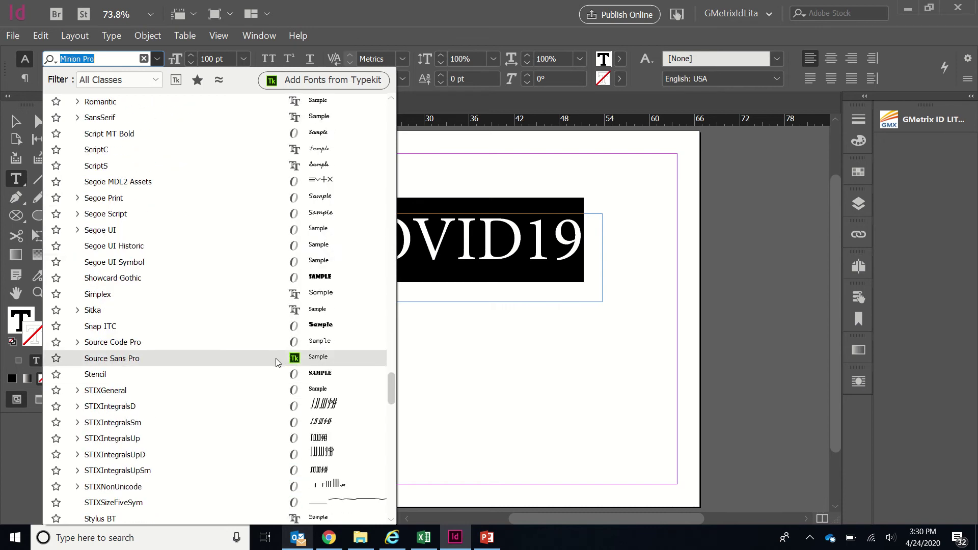
scroll(213, 448, down, 6)
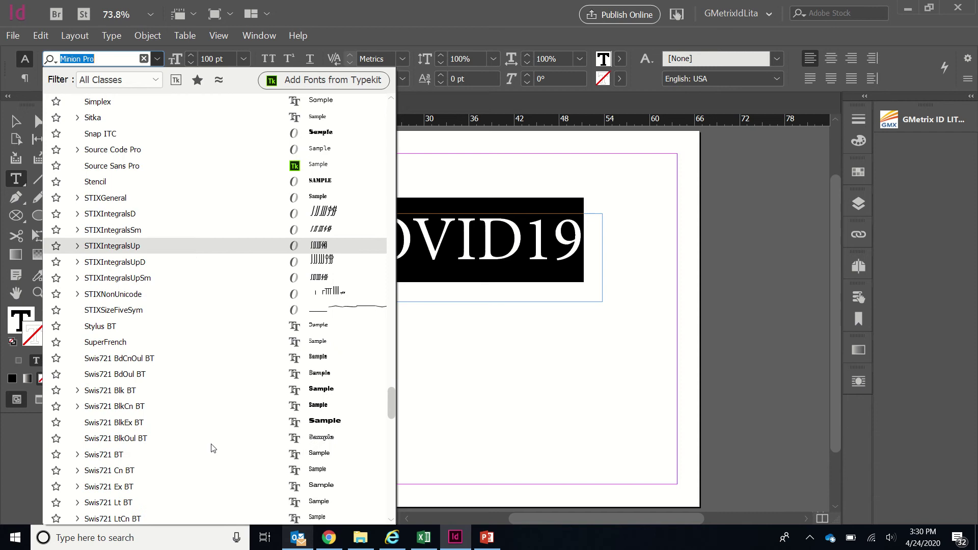
scroll(213, 447, down, 6)
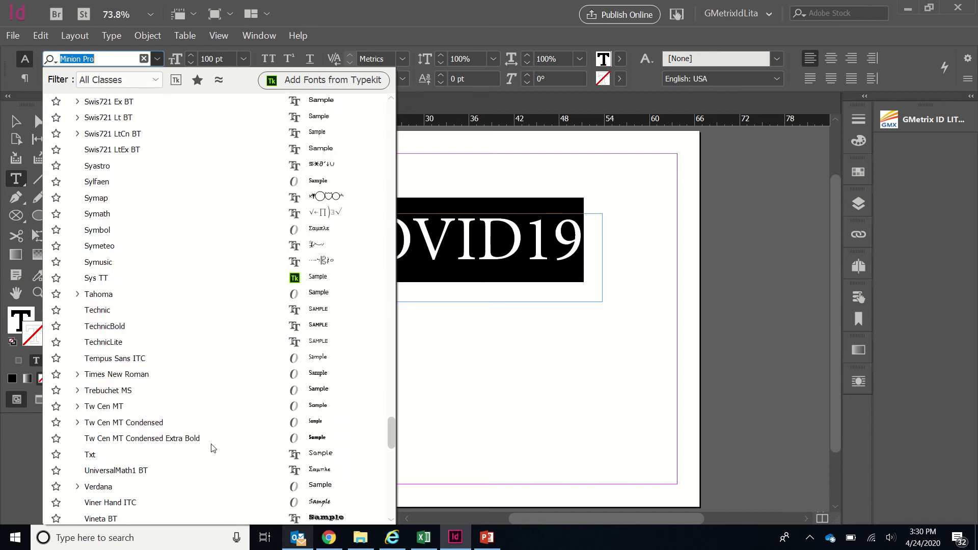
click(183, 274)
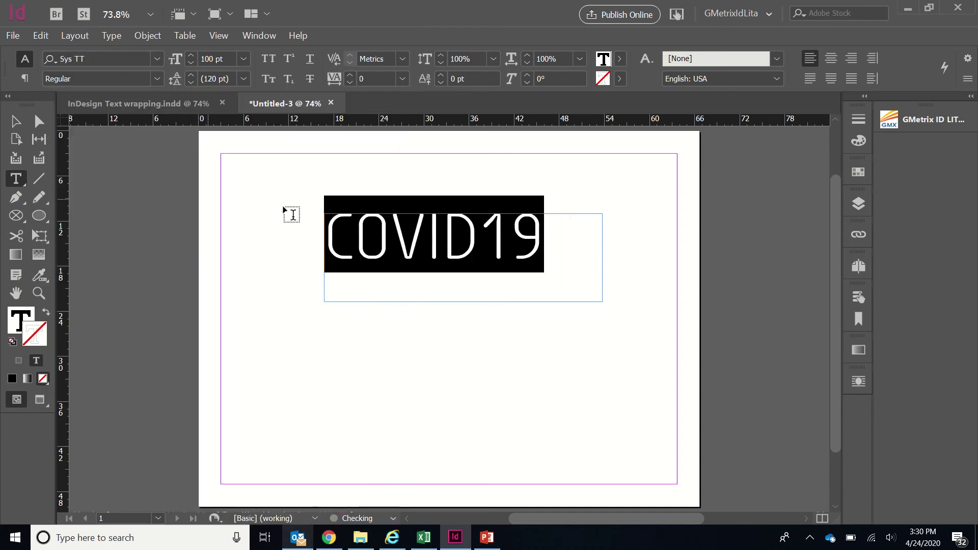
Check the character formatting of the Covid title in InDesign Text wrapping.indd, and return to the new document
click(159, 107)
click(350, 189)
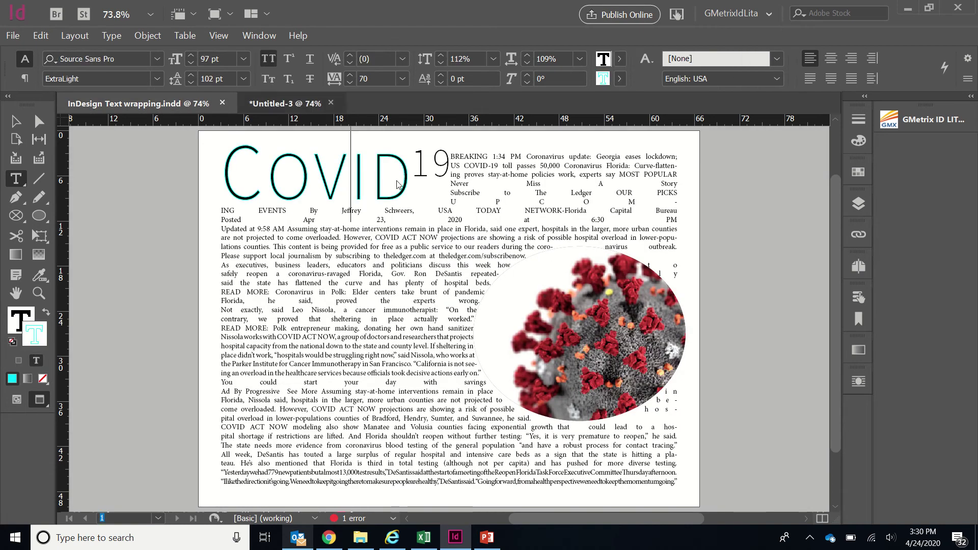
click(288, 102)
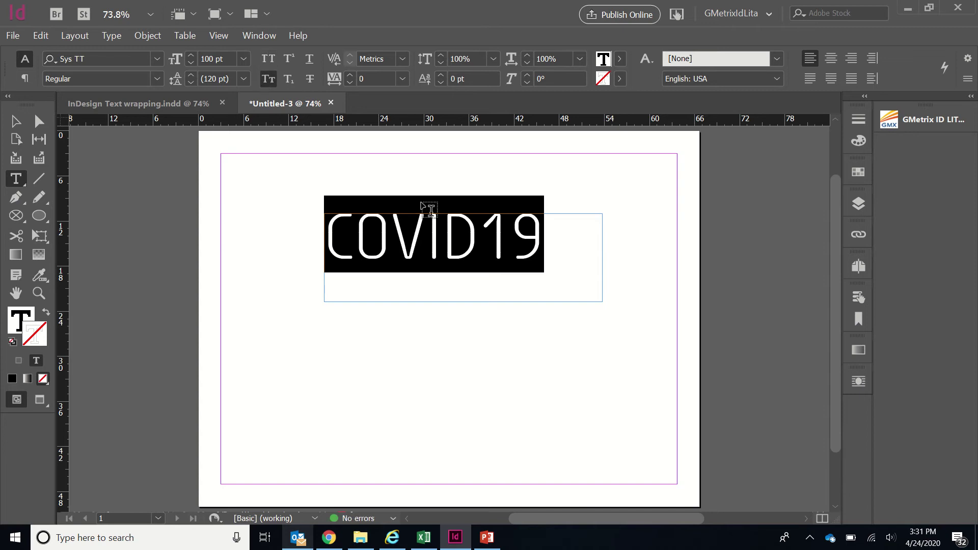
Try a lowercase d in COVID19 to test the Small Caps formatting, and restore the capital D
click(467, 236)
key(BackSpace)
text(d)
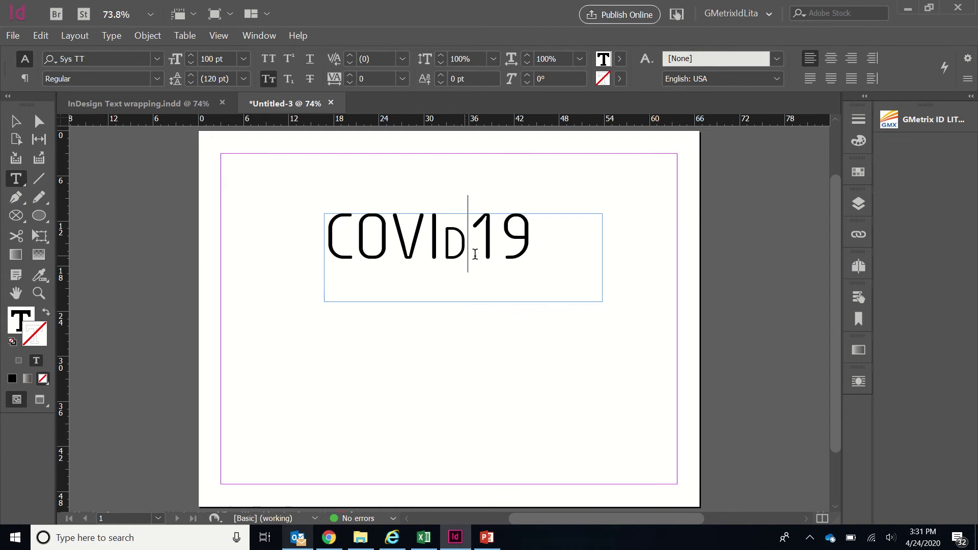
key(BackSpace)
text(D)
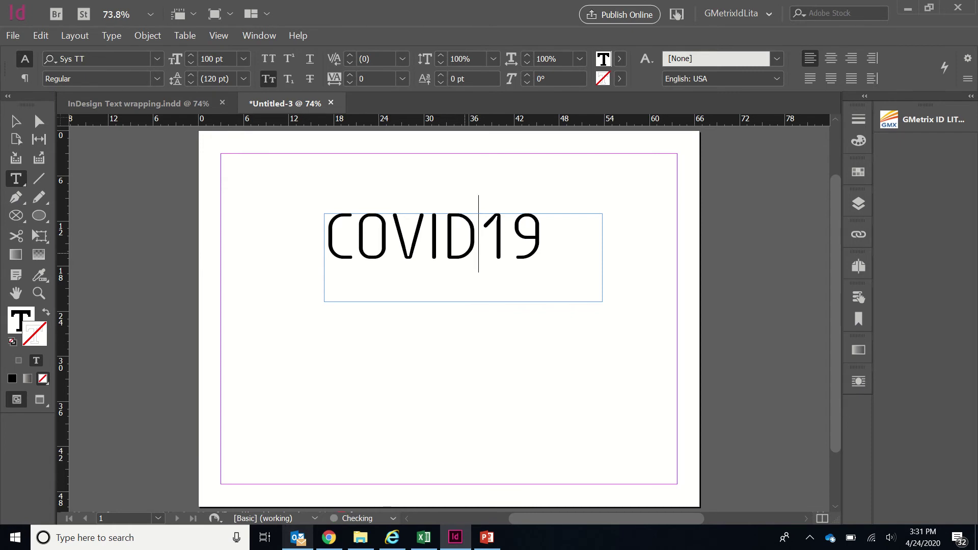
Try superscript on the 19 of COVID19, and switch it to subscript
drag(547, 283, 292, 222)
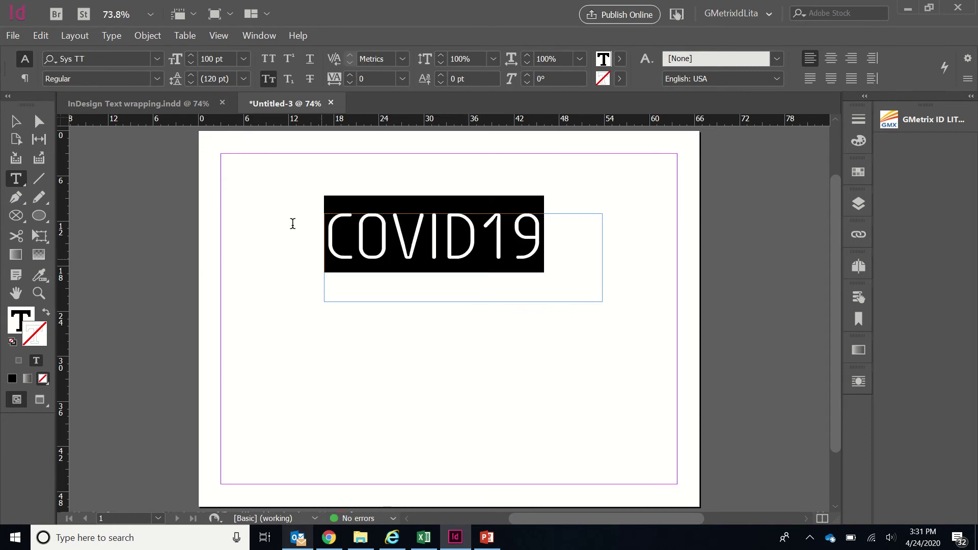
drag(536, 250, 478, 248)
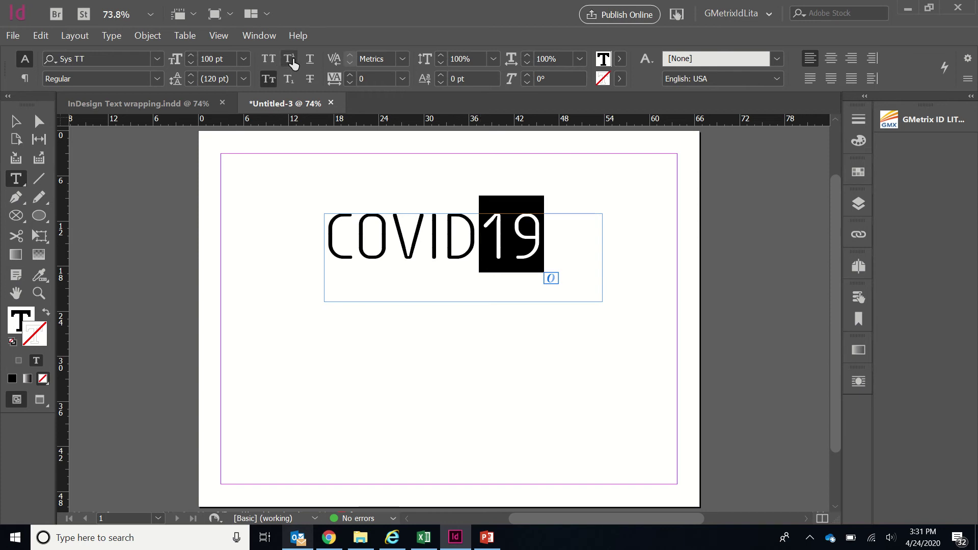
click(283, 68)
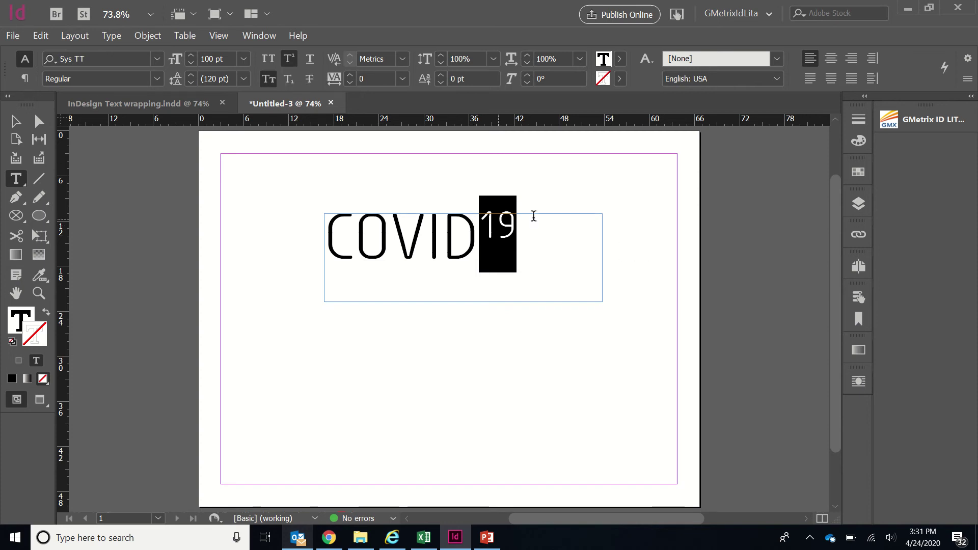
click(288, 79)
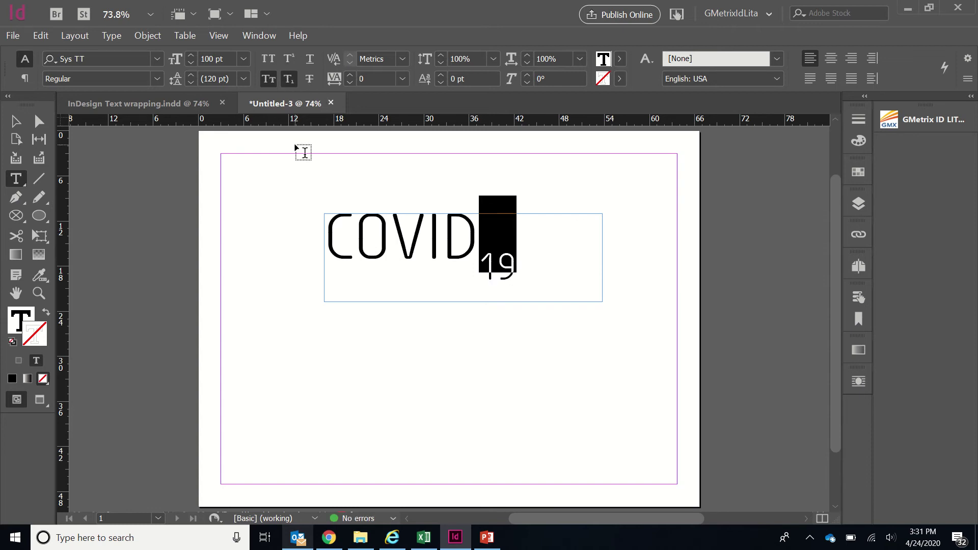
Apply superscript to the 19 of COVID19
click(289, 59)
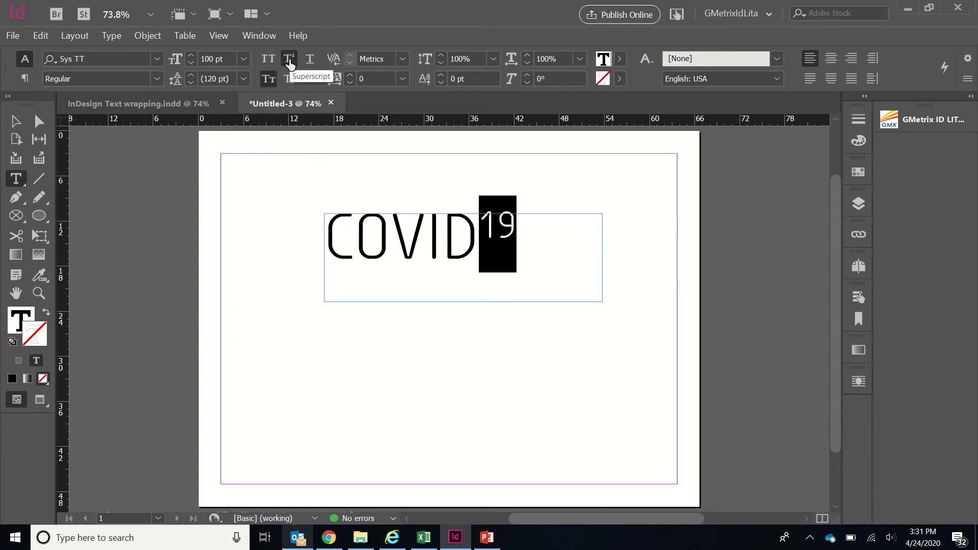
Try underline and strikethrough on the whole COVID19 text, and remove both
drag(520, 233, 216, 264)
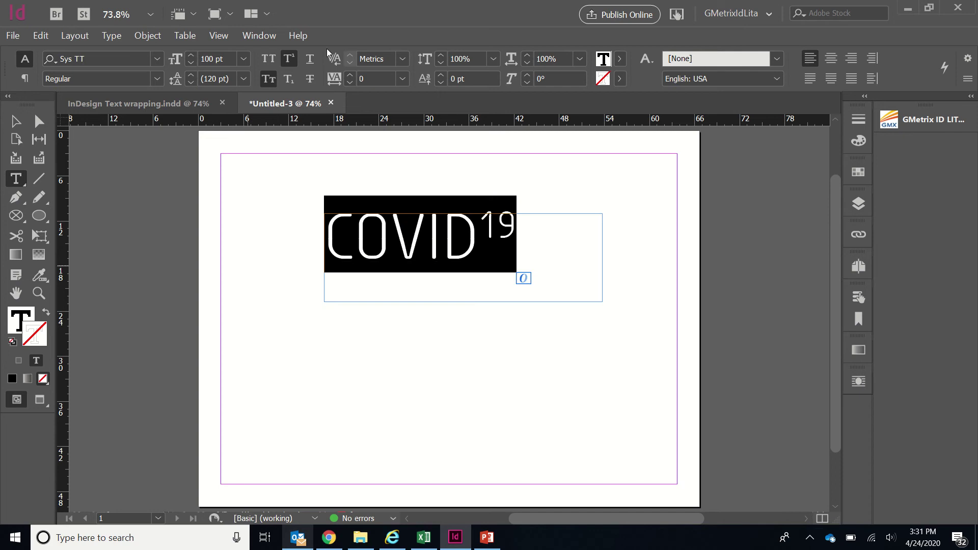
click(308, 60)
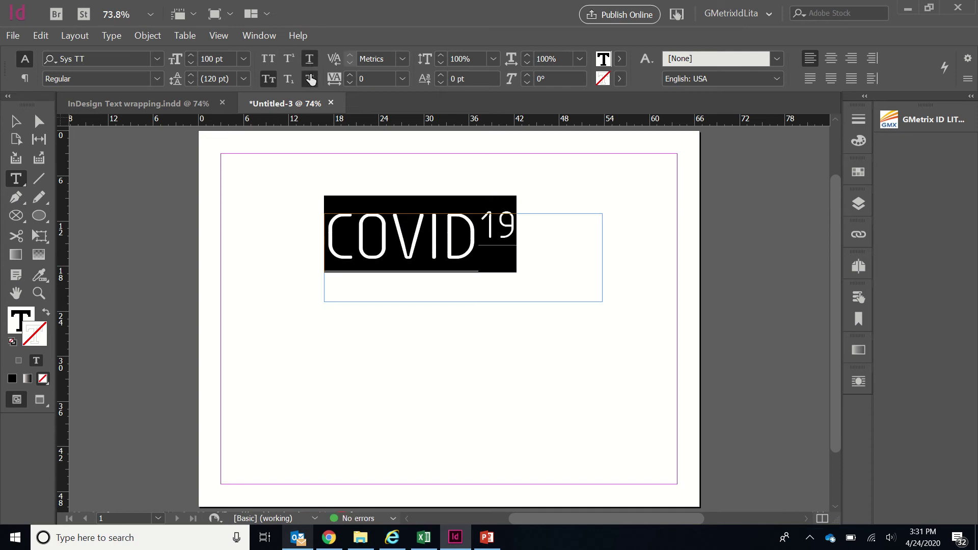
click(309, 79)
click(307, 60)
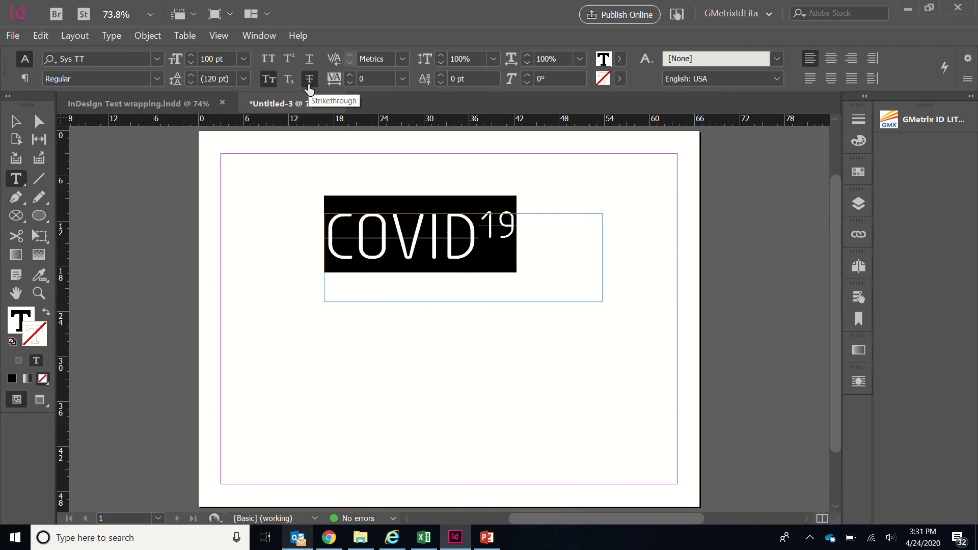
click(301, 80)
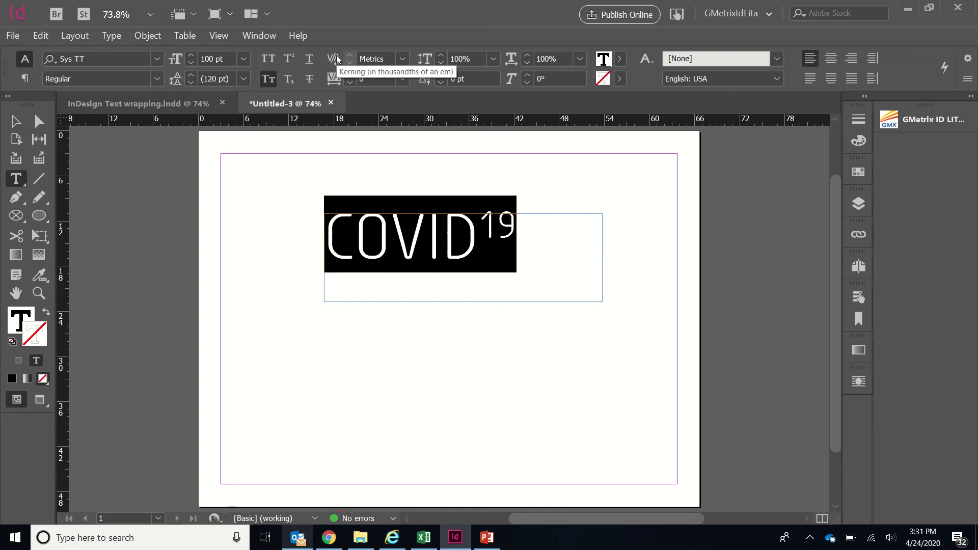
Tighten the kerning between the D and the superscript 19 to -100
click(353, 254)
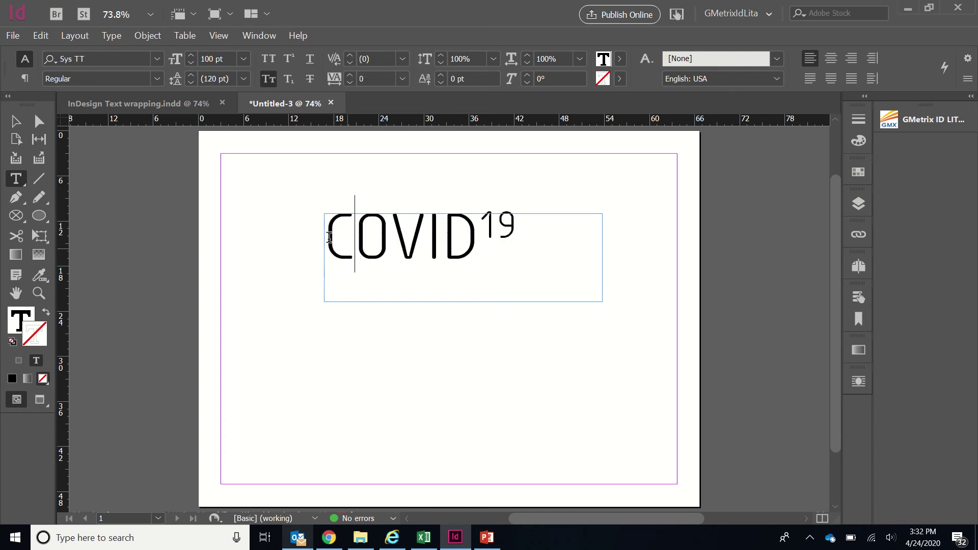
click(475, 225)
click(353, 61)
click(350, 63)
click(350, 63)
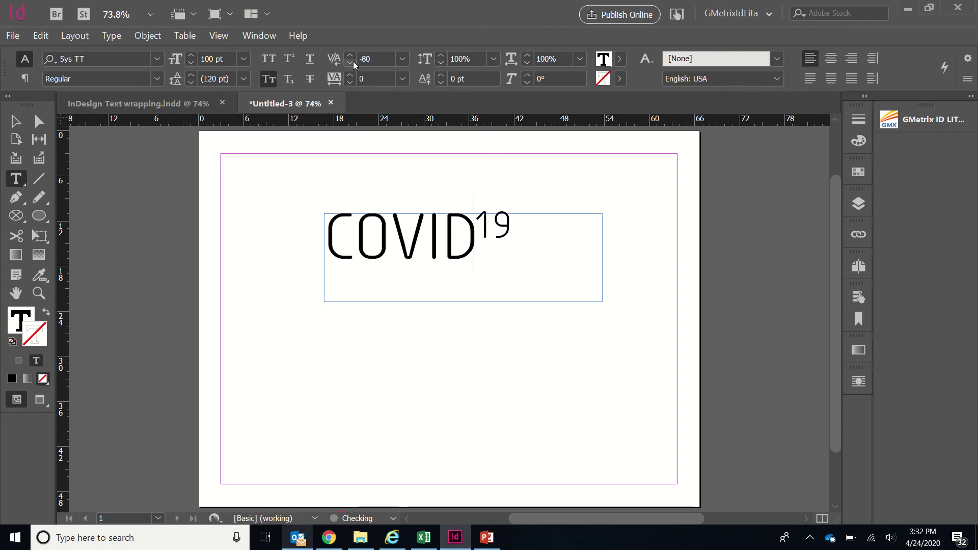
click(350, 63)
click(350, 64)
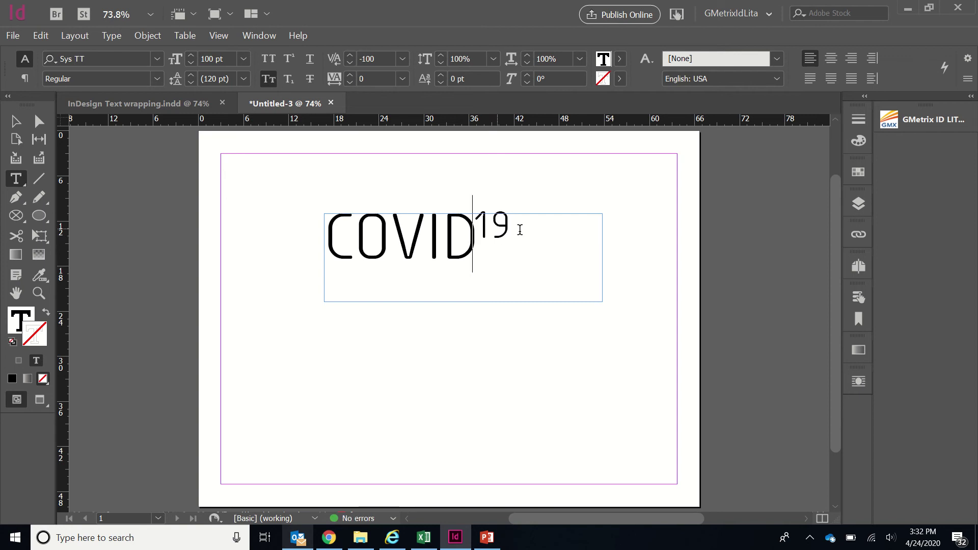
Set the tracking of the whole COVID19 text to 130
drag(511, 234, 297, 238)
click(351, 75)
click(352, 75)
click(351, 75)
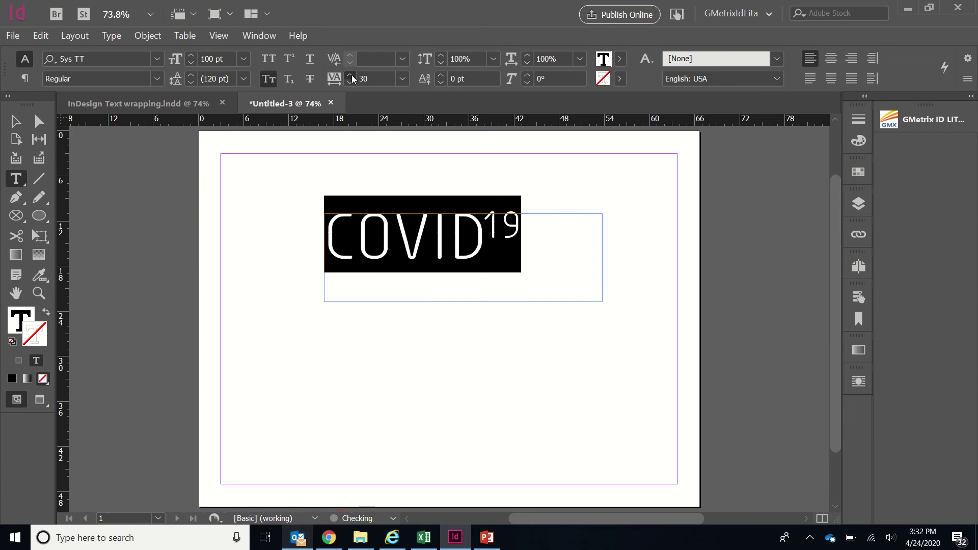
click(351, 74)
click(350, 75)
click(351, 75)
click(351, 75)
click(351, 74)
click(351, 75)
click(350, 75)
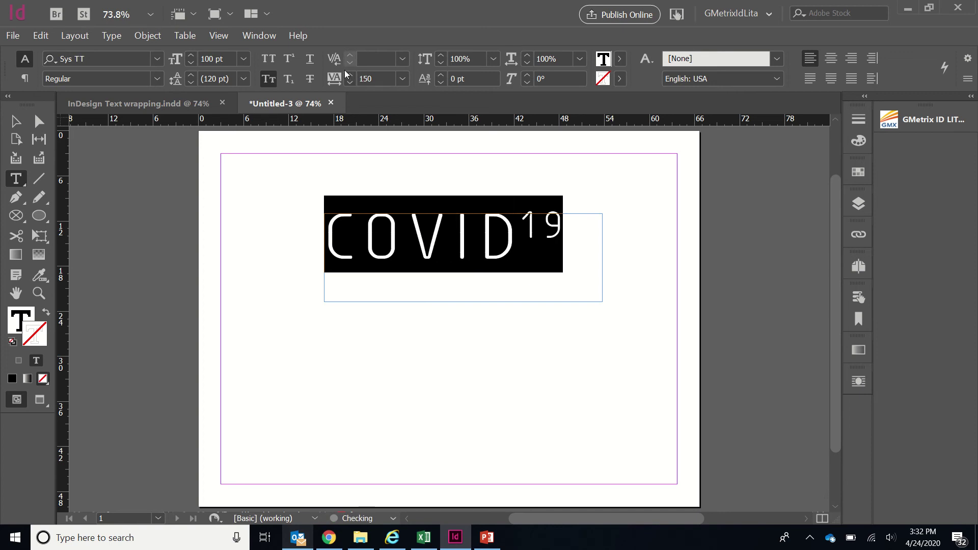
click(348, 84)
click(348, 84)
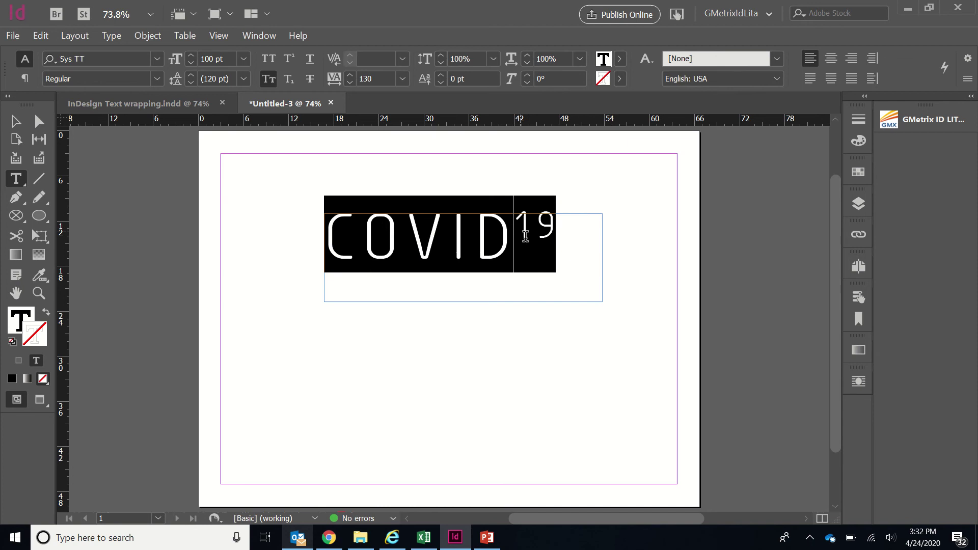
Set the kerning between the D and the superscript 19 to -160
click(513, 224)
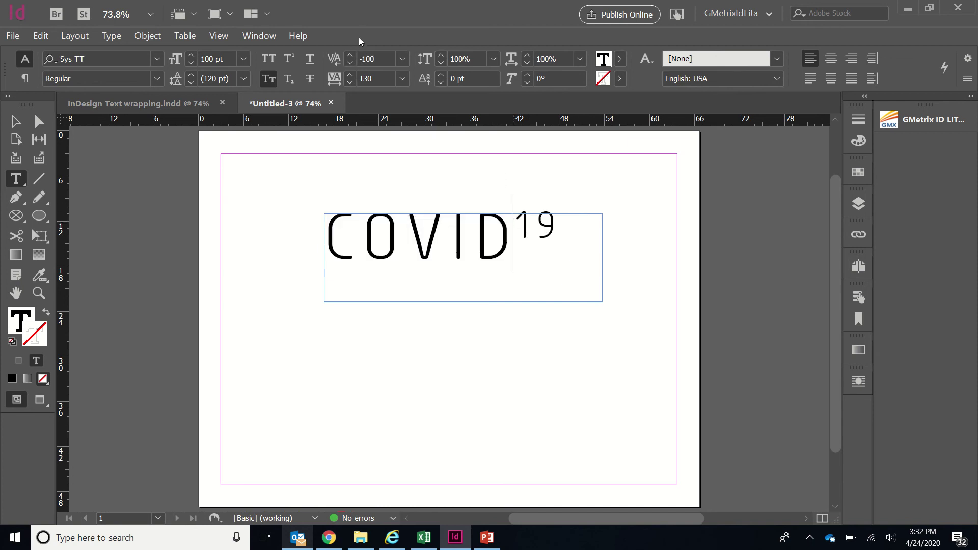
click(350, 62)
click(349, 62)
click(350, 62)
click(350, 62)
click(349, 62)
click(350, 62)
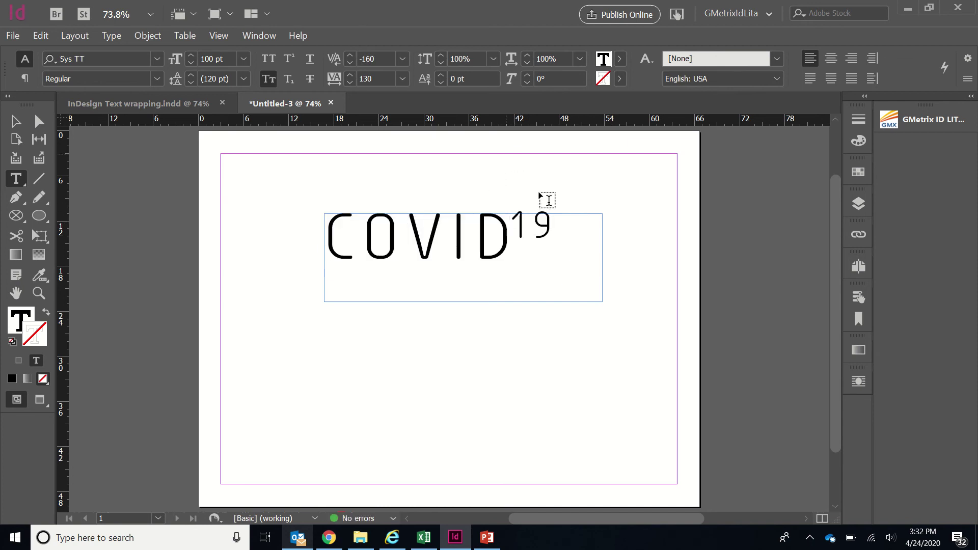
Try a baseline shift of about -18 pt on the letter C of COVID19, and reset it to 0 pt
drag(568, 221, 314, 237)
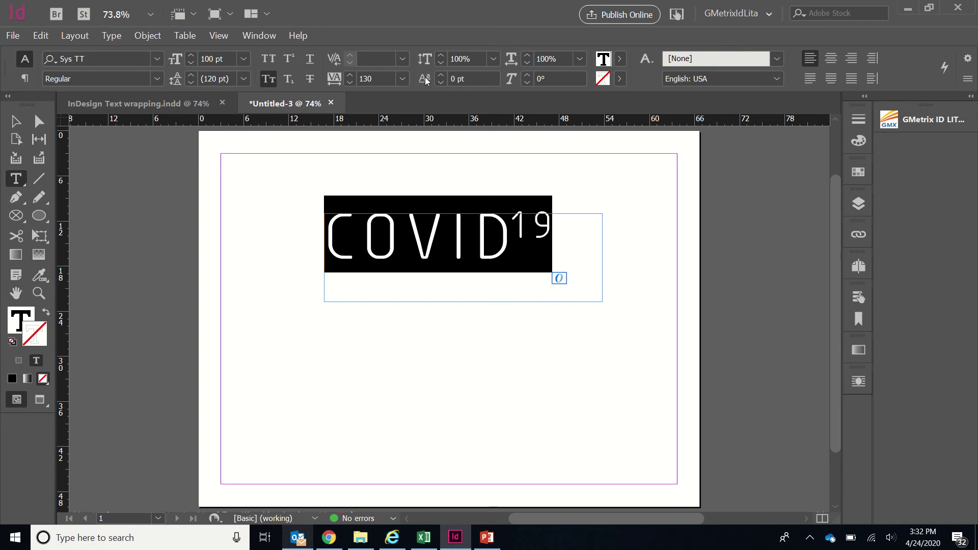
click(344, 252)
shift+click(326, 244)
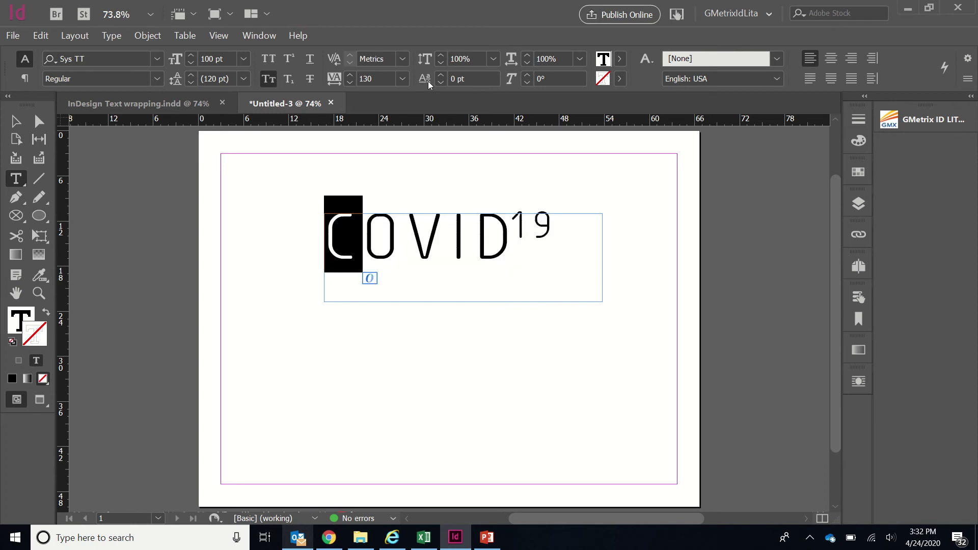
click(441, 83)
click(441, 82)
click(441, 82)
click(441, 83)
click(441, 83)
click(441, 82)
click(441, 83)
click(441, 82)
click(441, 83)
click(441, 83)
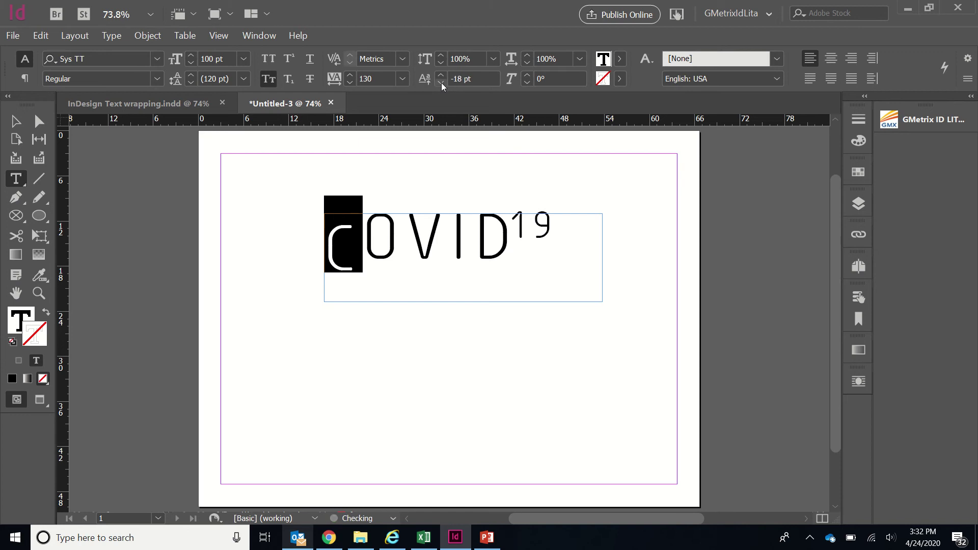
click(441, 75)
click(441, 75)
click(441, 75)
click(441, 75)
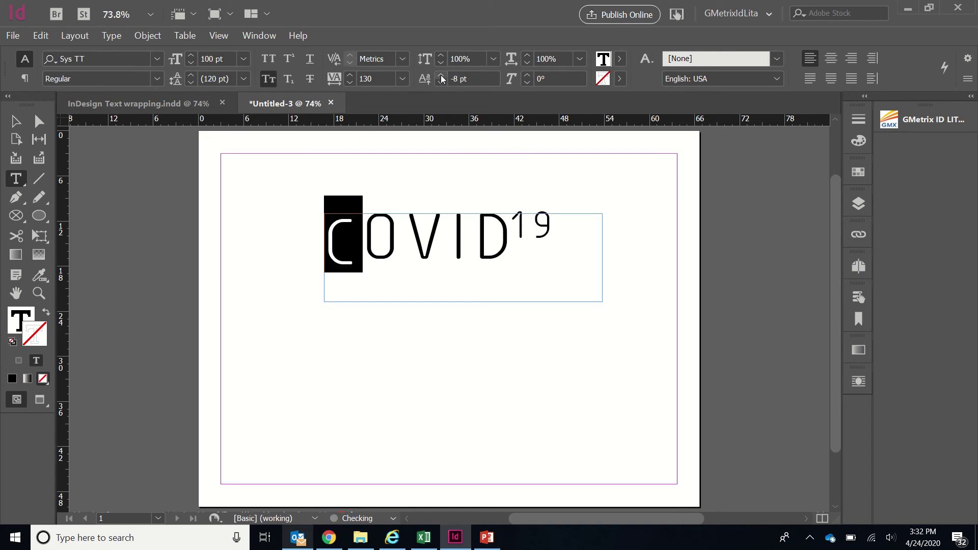
click(441, 75)
click(441, 75)
click(441, 75)
click(441, 75)
click(441, 75)
click(441, 75)
click(424, 80)
text(0)
key(Return)
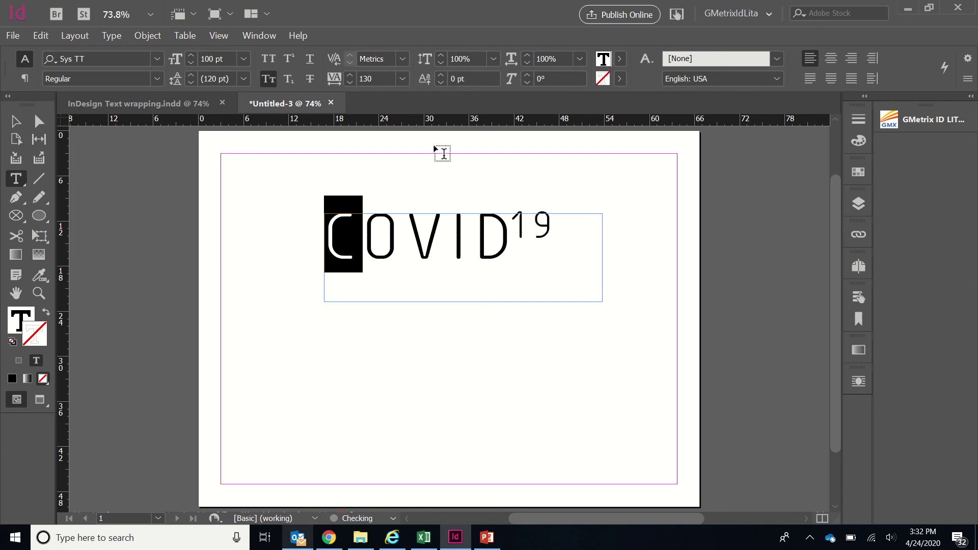
Set the vertical scale of the whole COVID19 text to 123% and its horizontal scale to 98%
shift+click(566, 230)
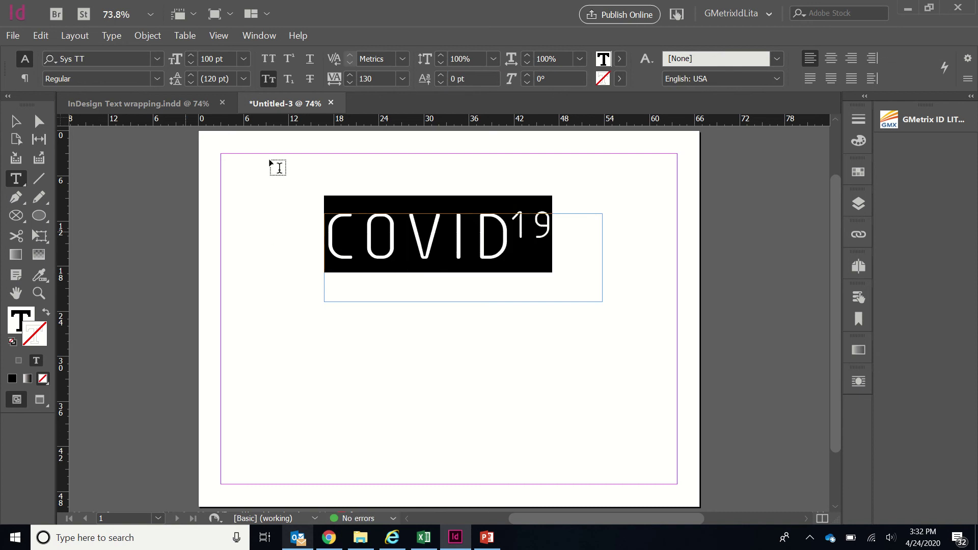
click(441, 58)
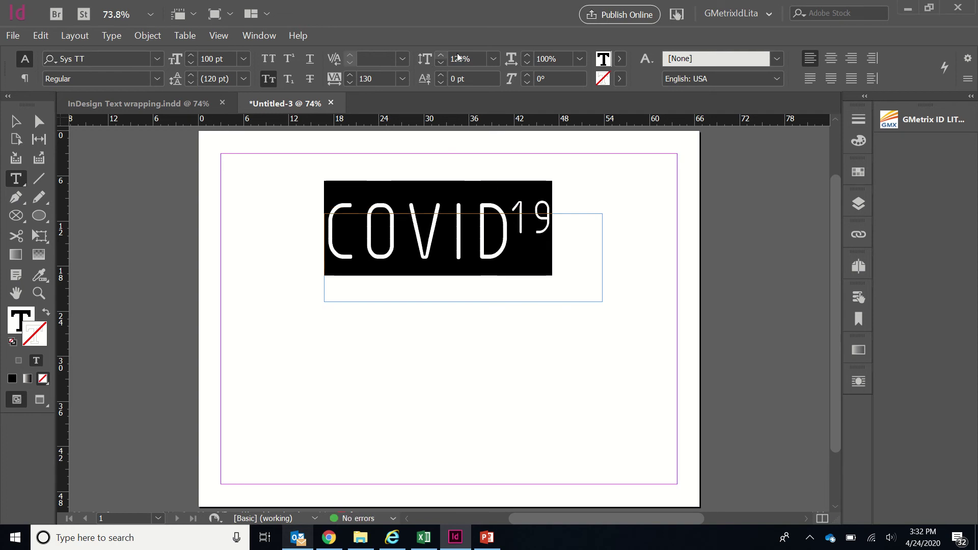
click(530, 63)
click(530, 63)
click(530, 63)
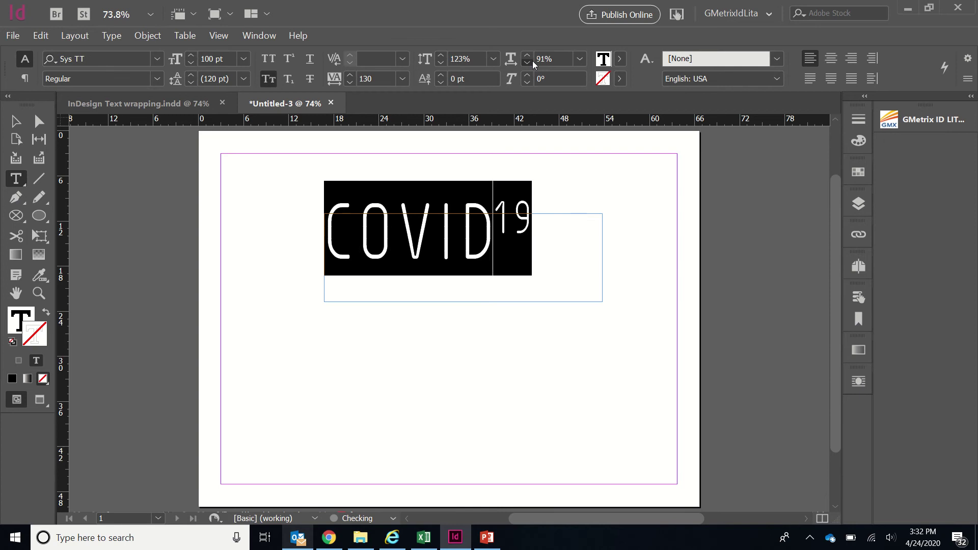
click(527, 55)
click(527, 54)
click(527, 54)
click(527, 53)
click(527, 55)
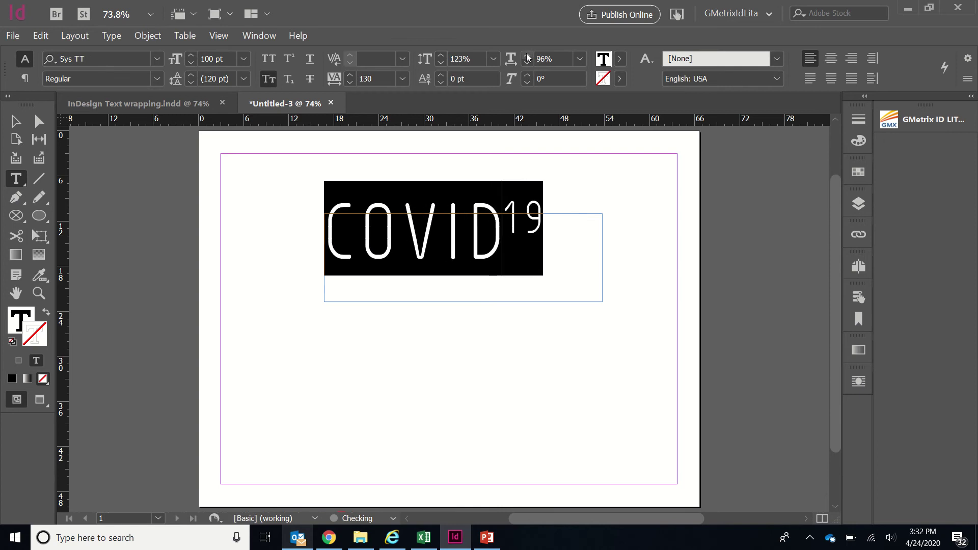
click(527, 55)
click(527, 55)
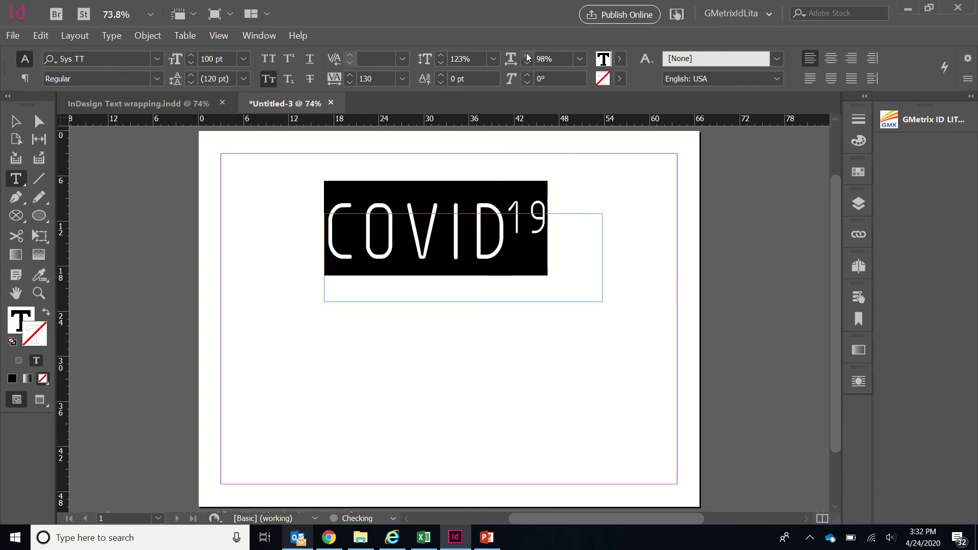
Try a 21° skew on the COVID19 text, and return the skew to 0°
click(511, 78)
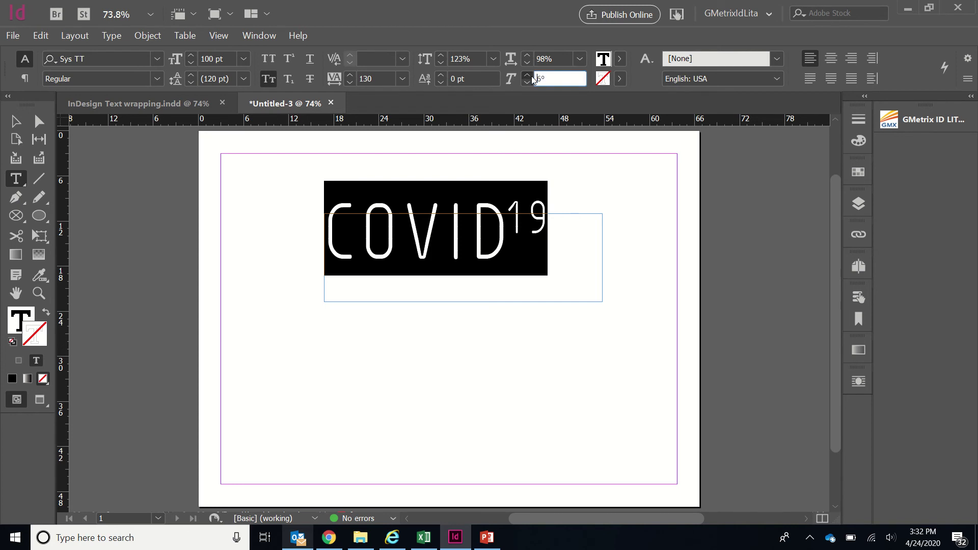
click(531, 75)
click(531, 76)
click(531, 75)
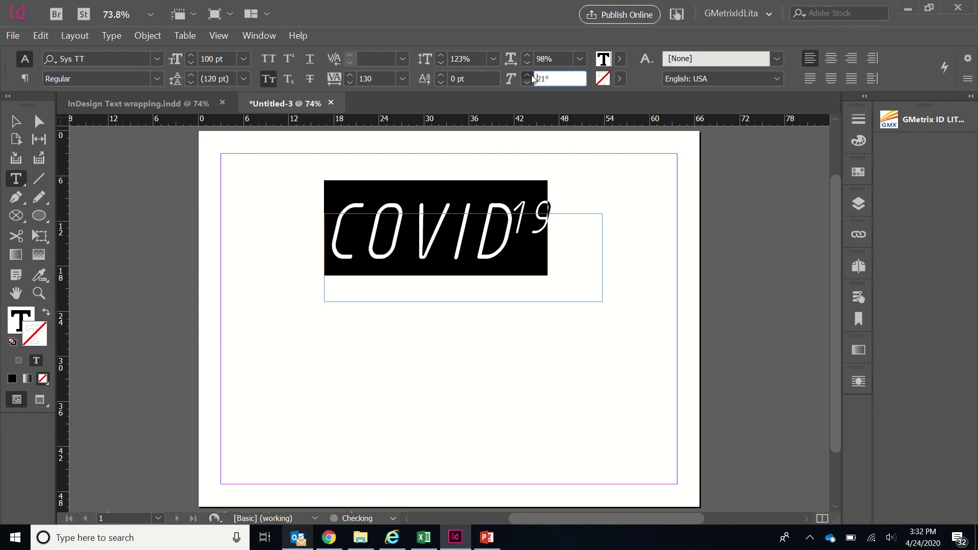
key(Down)
key(Down)
key(Down)
key(Down)
key(Down)
key(Down)
key(Down)
key(Down)
key(Down)
key(Down)
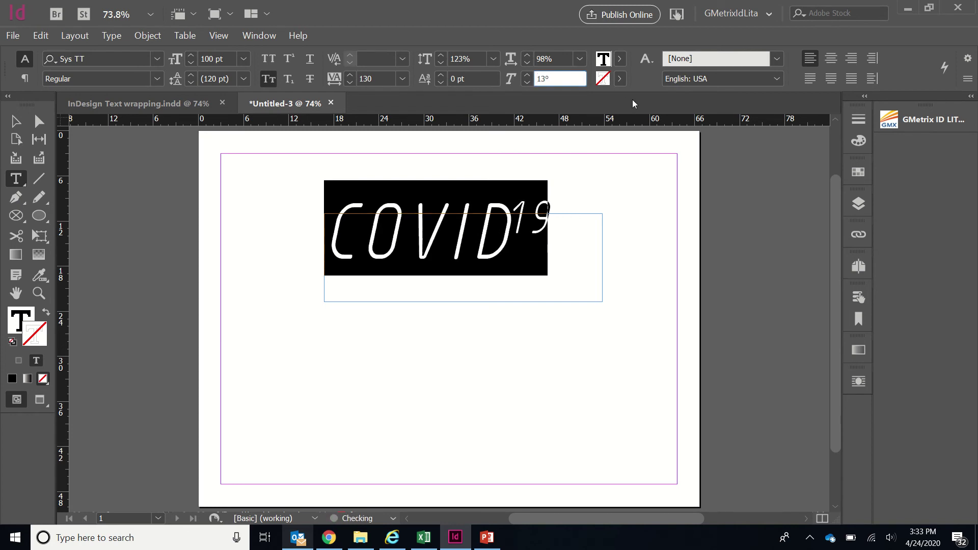
key(Down)
key(Down)
key(Down)
key(Down)
key(Down)
key(Down)
key(Down)
key(Down)
key(Down)
key(Down)
key(Down)
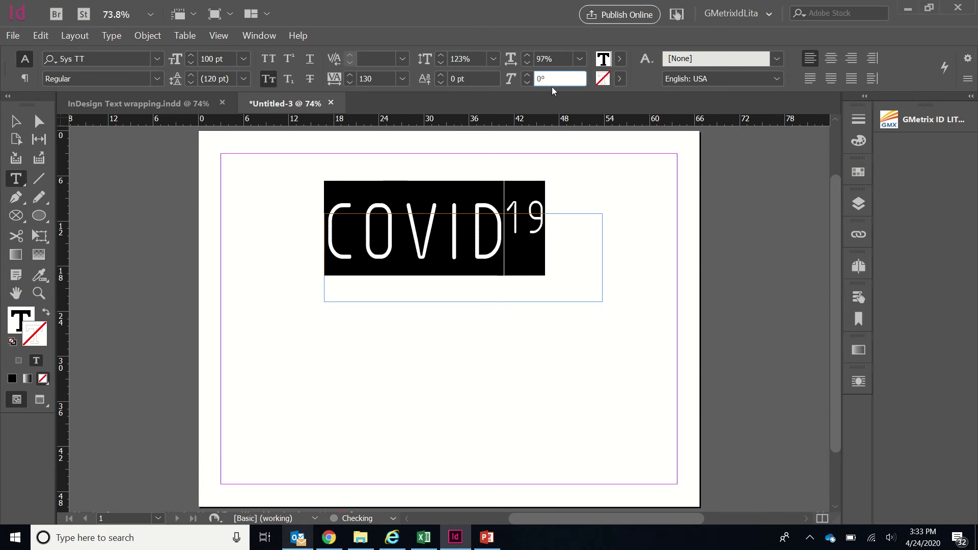
Apply an RGB Cyan stroke to the letters COVID, leaving out the superscript 19
click(563, 229)
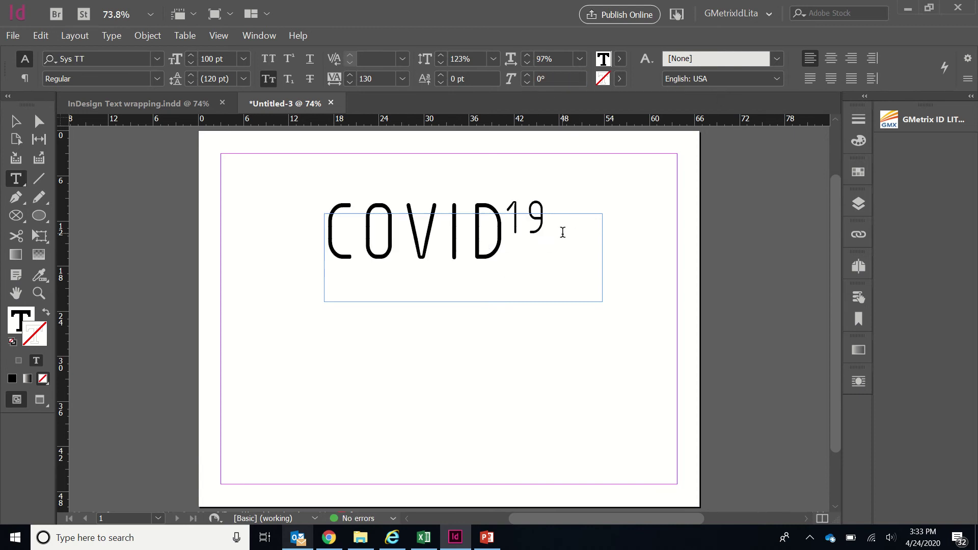
drag(506, 236, 299, 211)
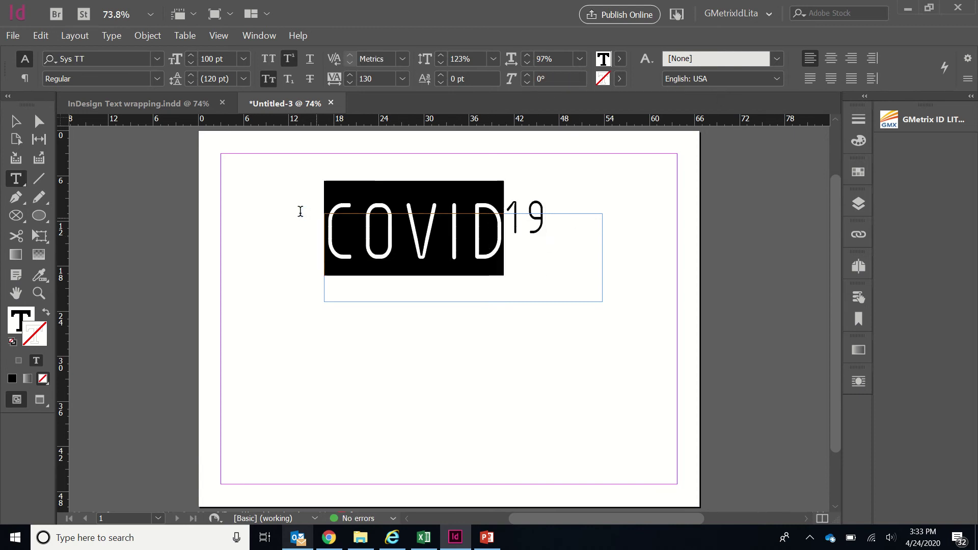
click(619, 79)
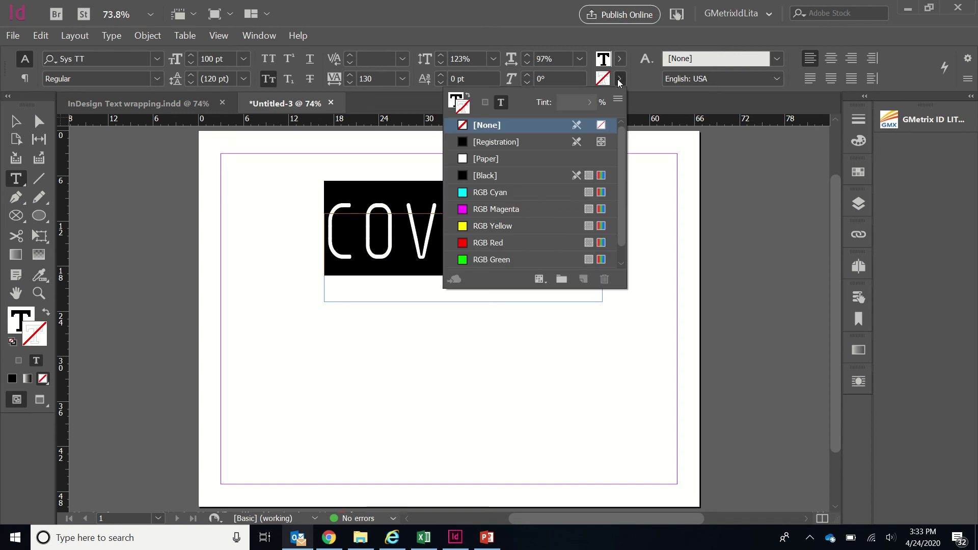
click(500, 192)
click(685, 227)
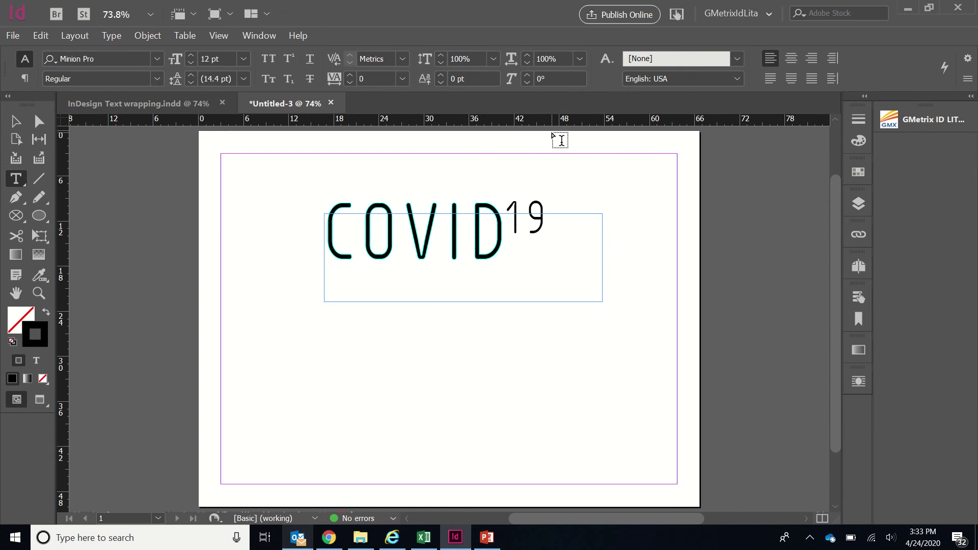
Set the stroke weight of the letters COVID to 6 pt
drag(513, 224, 316, 200)
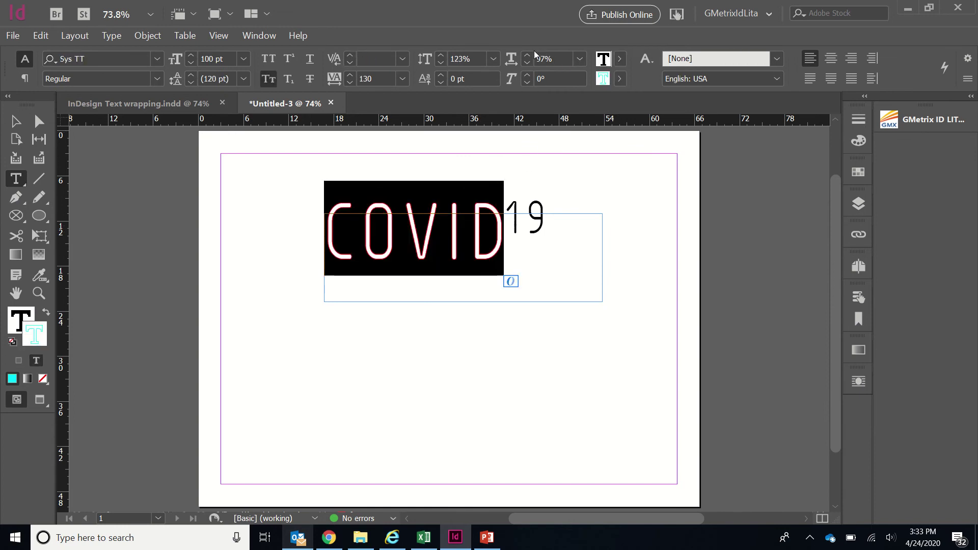
click(860, 119)
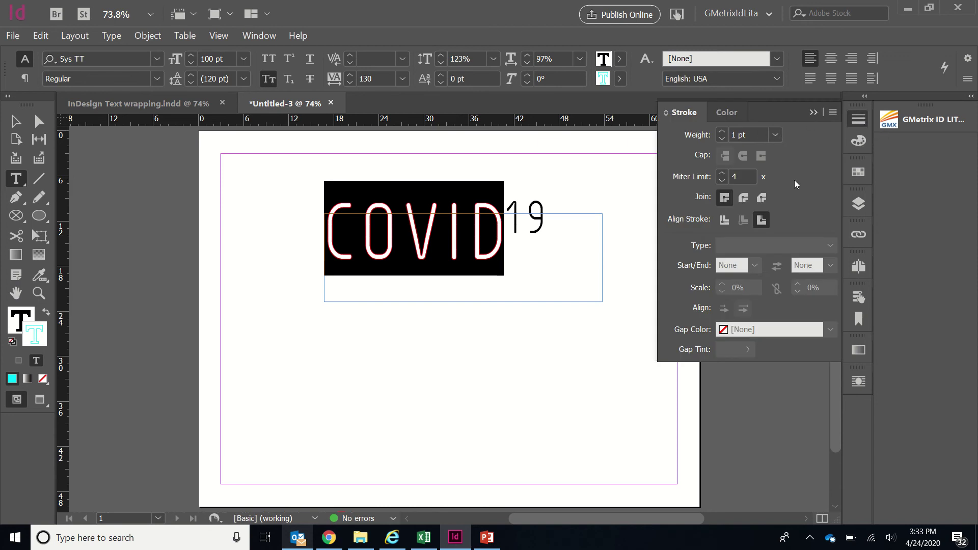
click(722, 132)
click(722, 133)
click(722, 133)
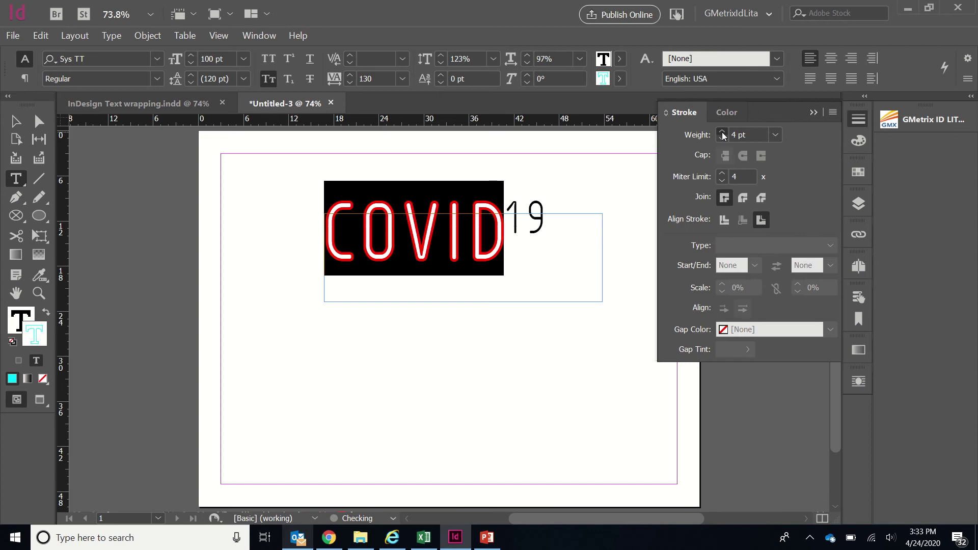
click(722, 132)
click(722, 133)
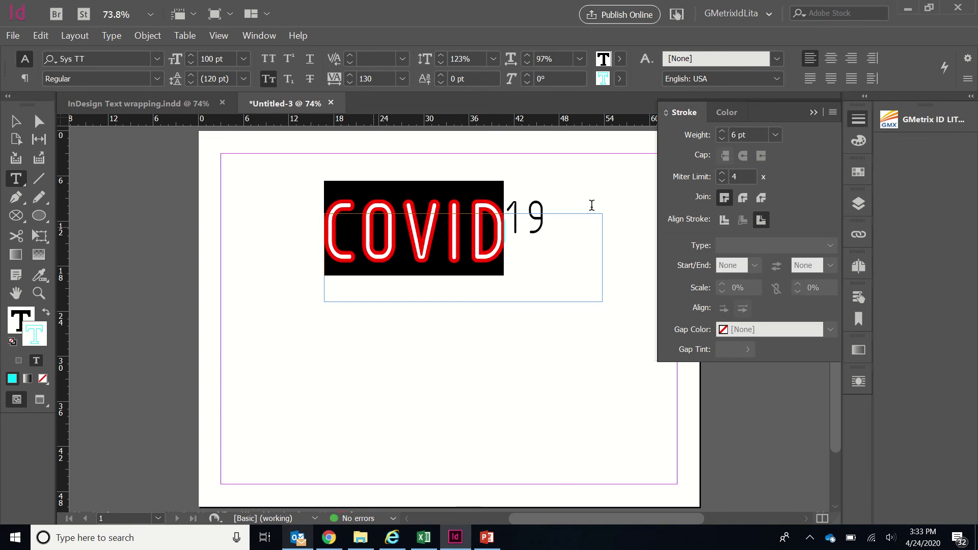
Try a stroke weight of 0 pt on the letters COVID
click(722, 138)
click(722, 138)
click(722, 138)
click(722, 138)
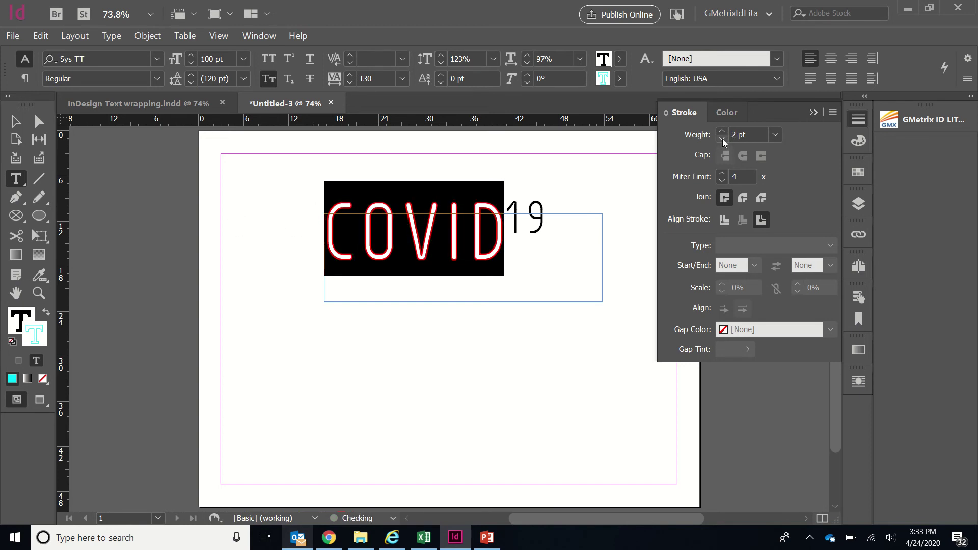
click(722, 138)
click(722, 138)
click(468, 266)
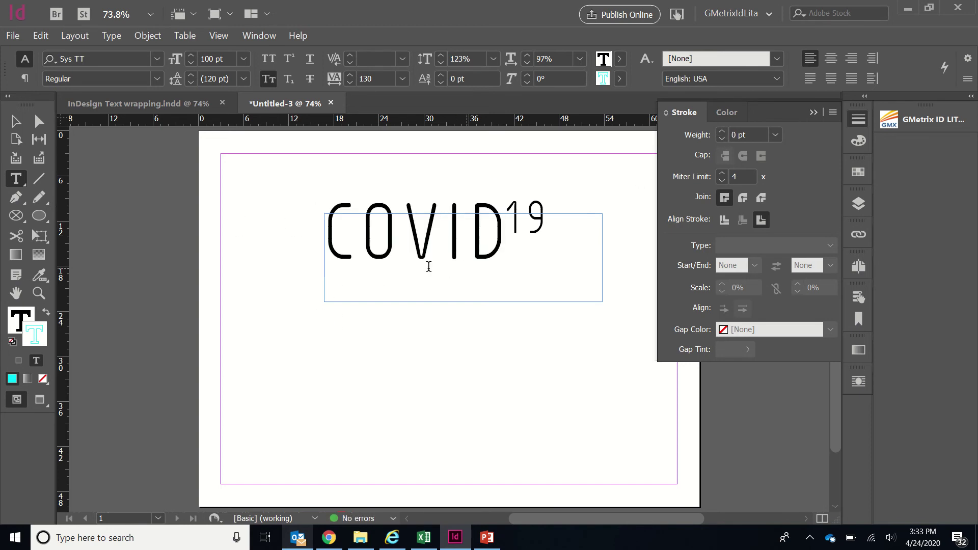
Set the stroke weight of the letters COVID to 2 pt and put the stroke settings away
click(722, 130)
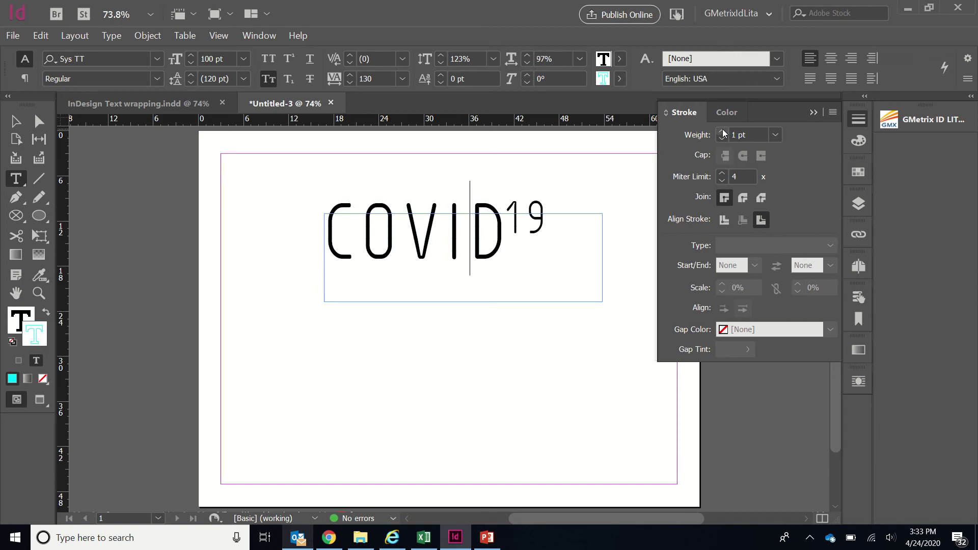
double_click(372, 233)
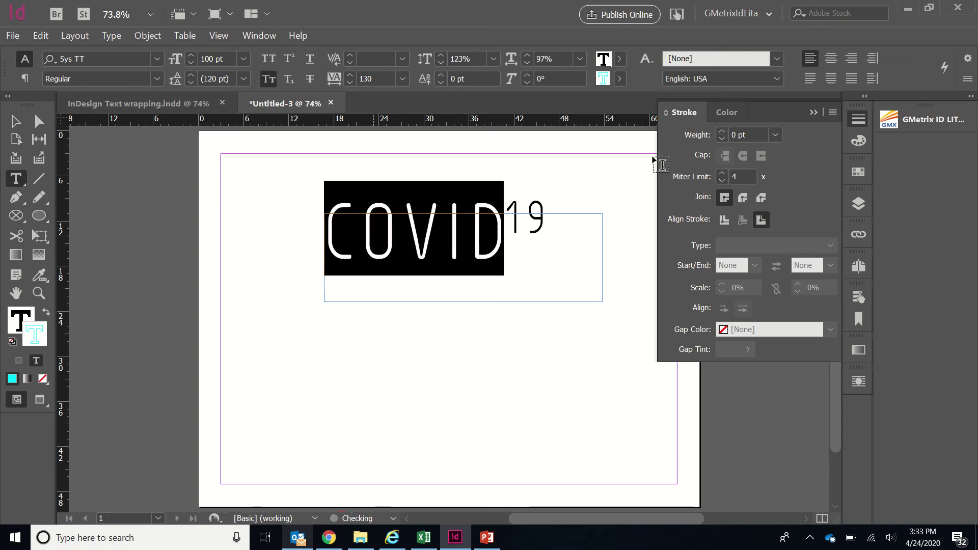
click(722, 131)
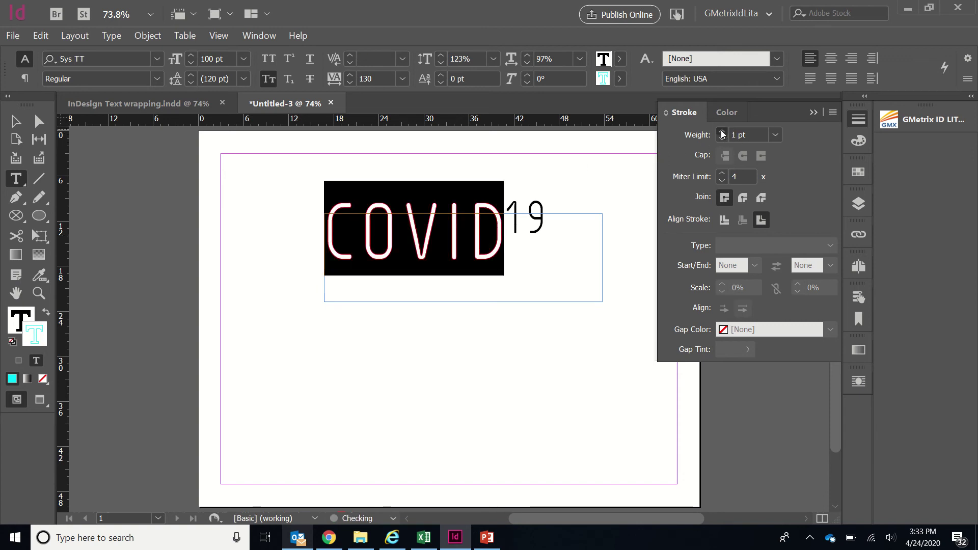
click(722, 131)
click(469, 229)
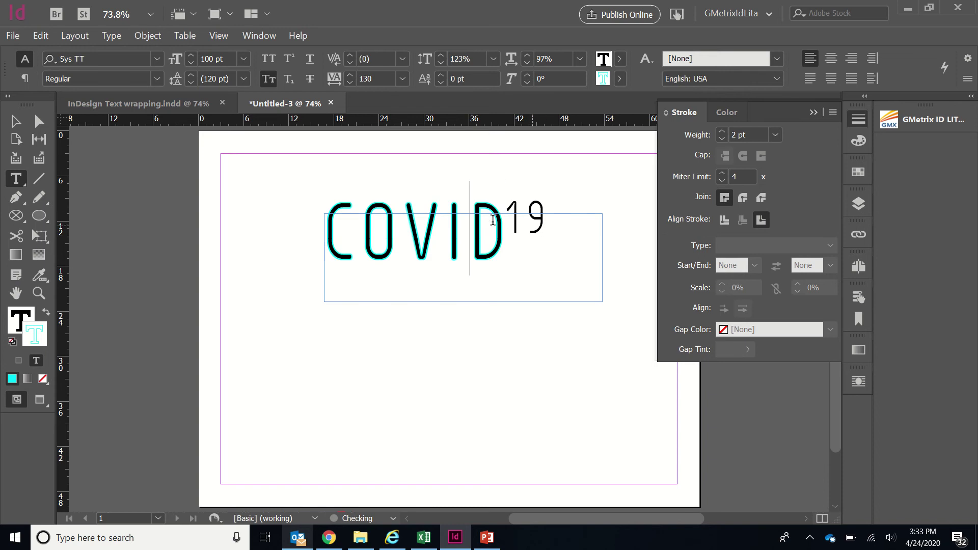
click(814, 113)
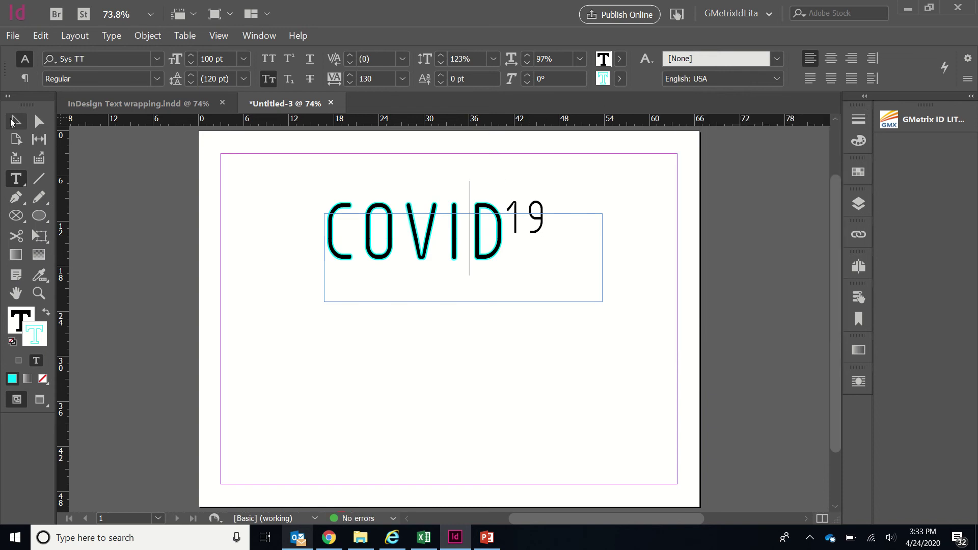
Move the COVID19 title frame off the page onto the pasteboard and draw an empty text frame filling the page margins
key(Escape)
drag(329, 251, 67, 189)
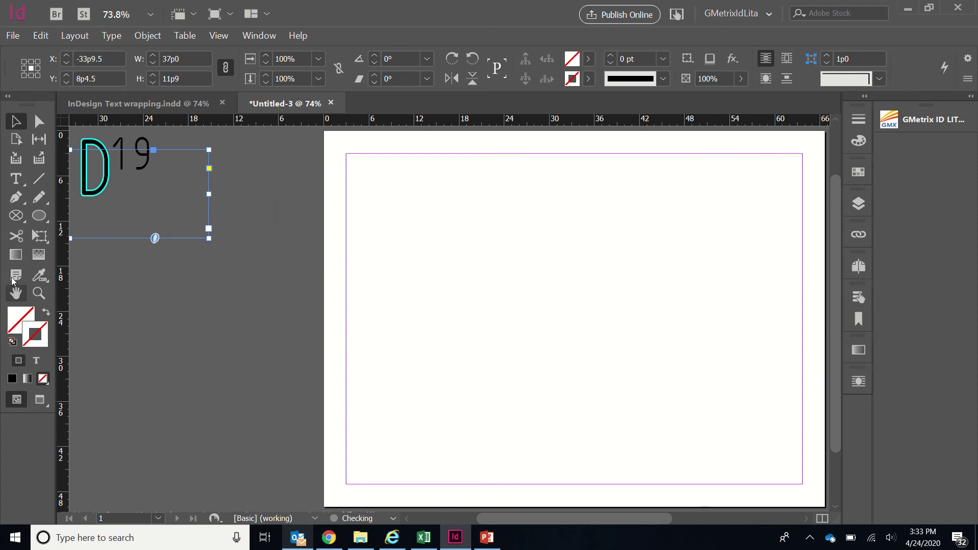
click(15, 179)
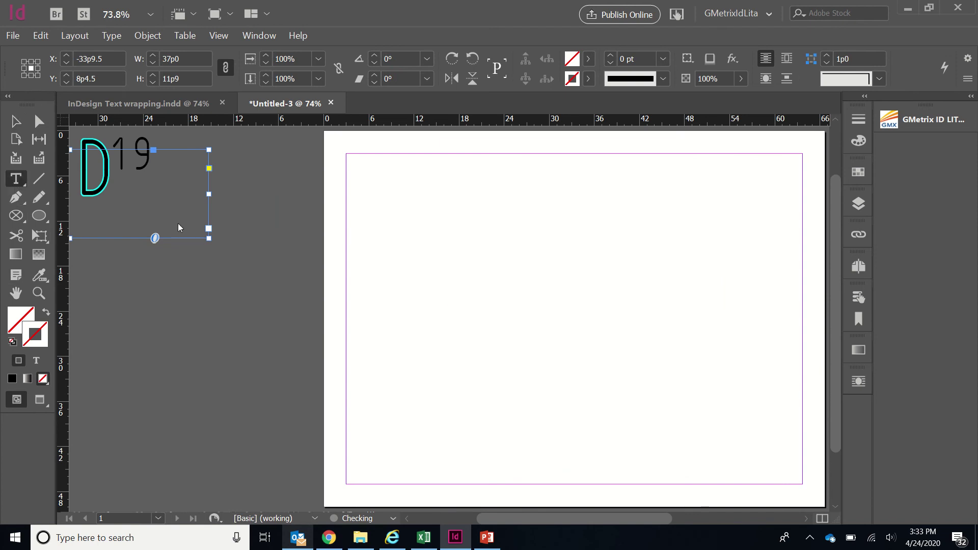
drag(346, 154, 801, 482)
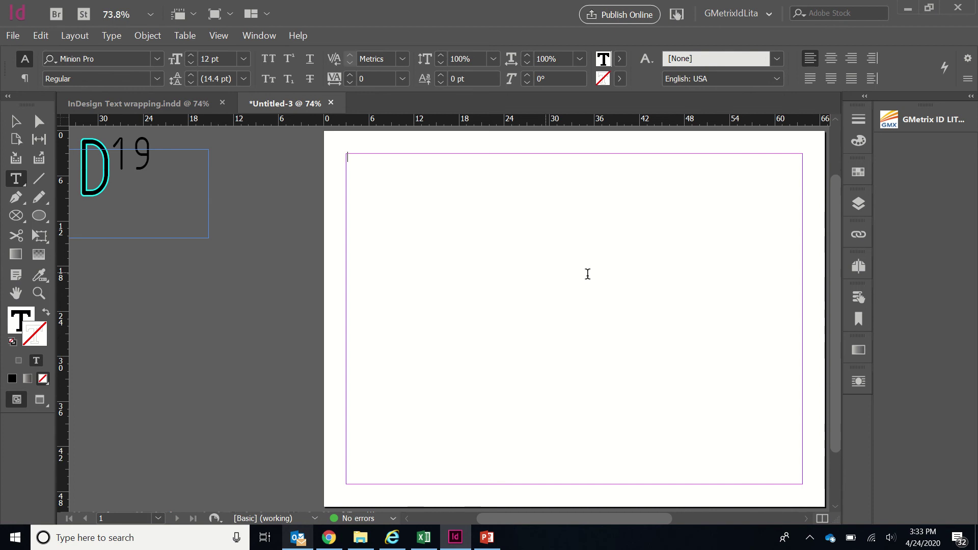
text(HELLO)
key(BackSpace)
key(BackSpace)
key(BackSpace)
key(BackSpace)
key(BackSpace)
Copy the selected Coronavirus Florida article text from theledger.com in Chrome and paste it into the new text frame in InDesign
click(330, 539)
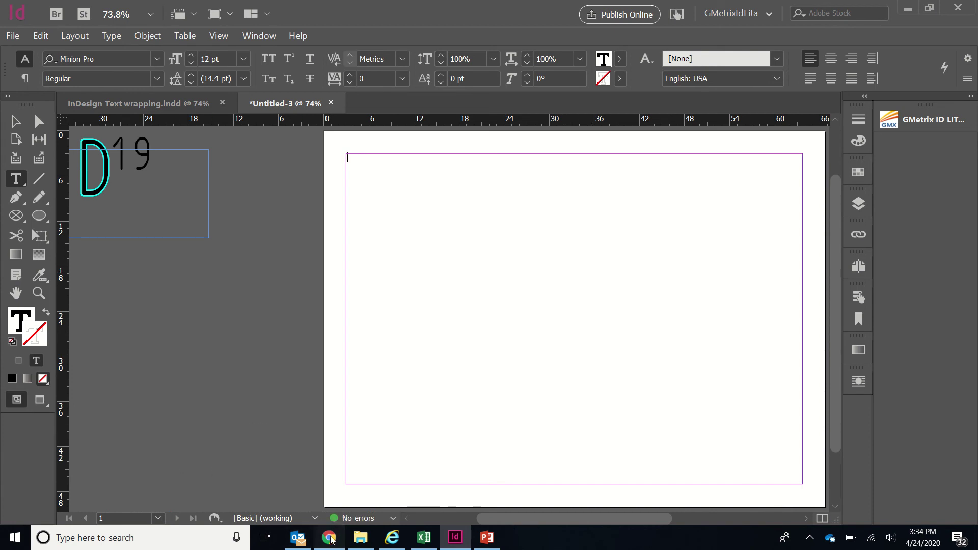
click(482, 17)
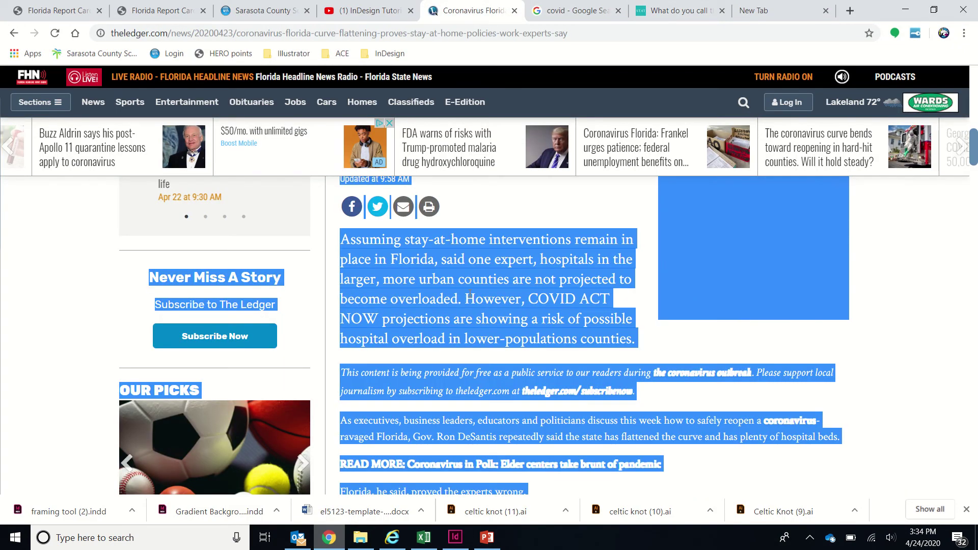
right_click(469, 294)
click(515, 306)
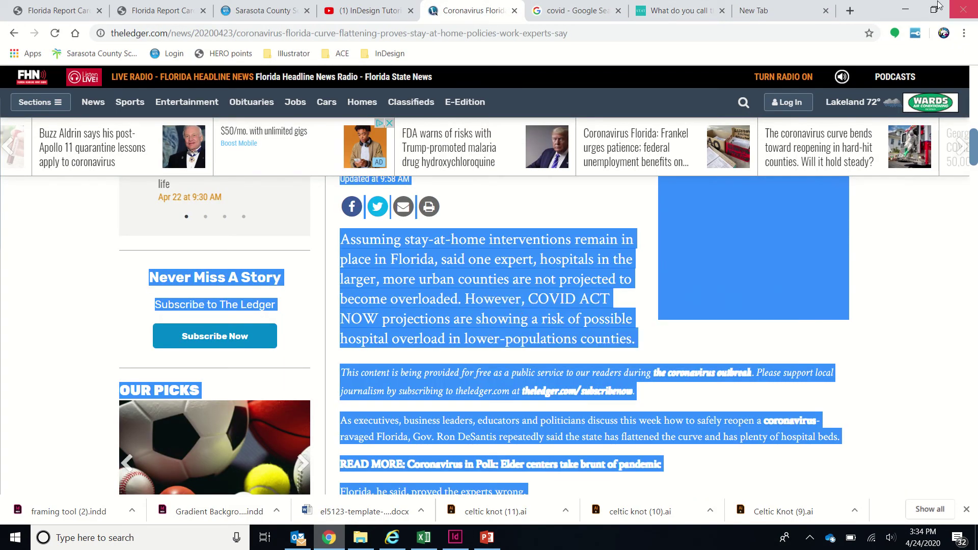
click(905, 8)
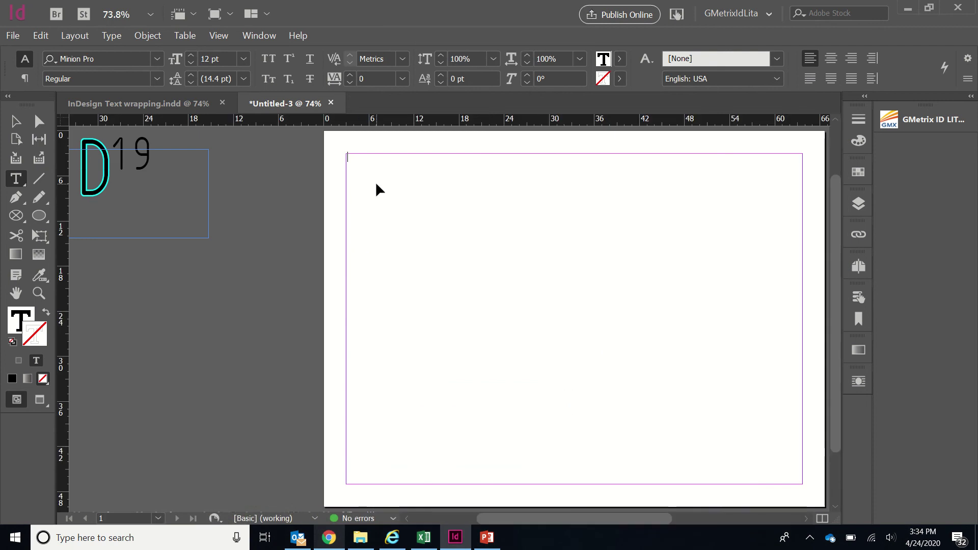
key(ctrl+v)
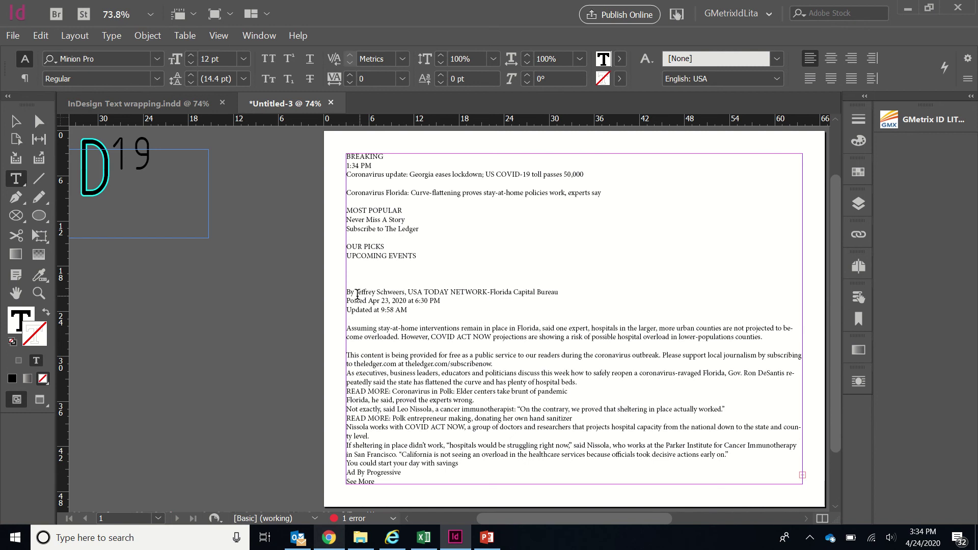
Delete the blank lines between UPCOMING EVENTS and the article's byline
key(Right)
key(BackSpace)
key(BackSpace)
key(BackSpace)
key(BackSpace)
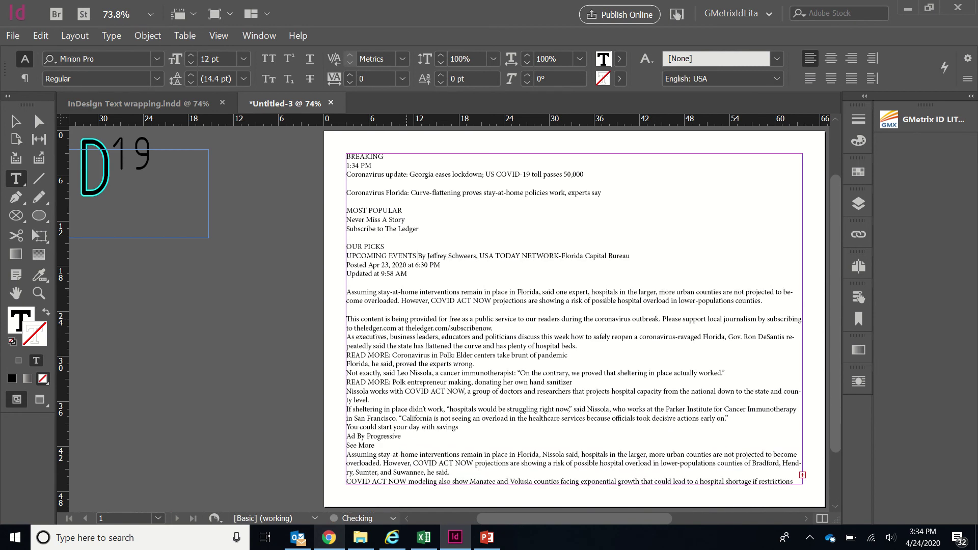
mouse_move(509, 6)
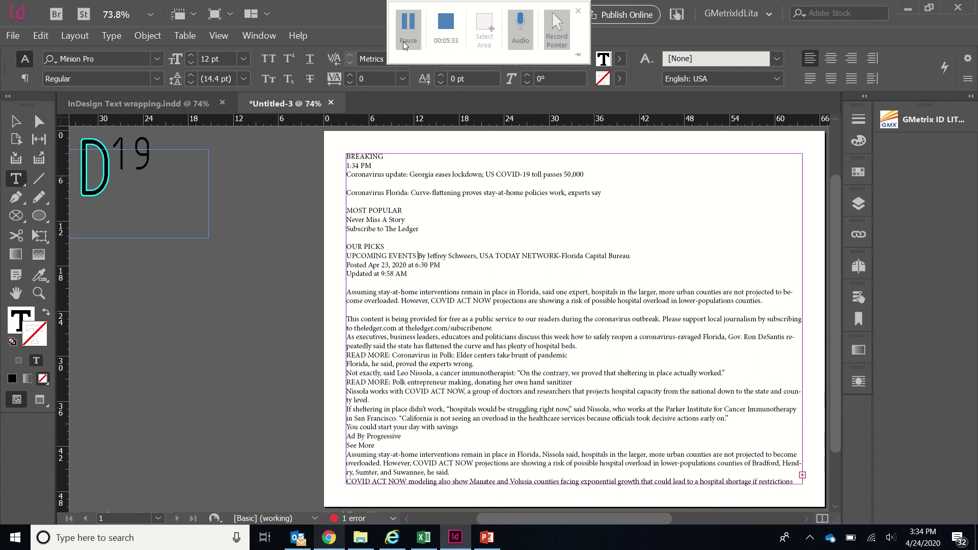
click(413, 31)
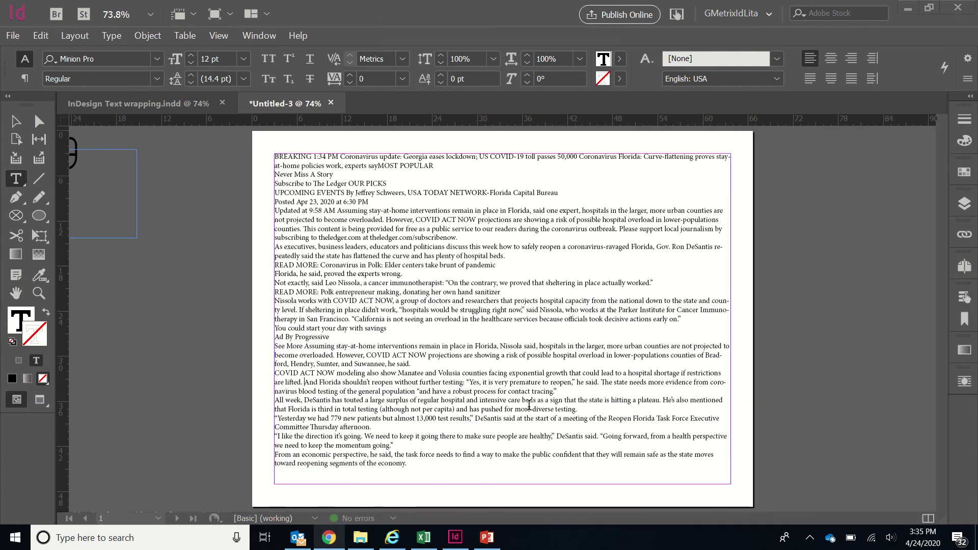
right_click(422, 467)
key(Escape)
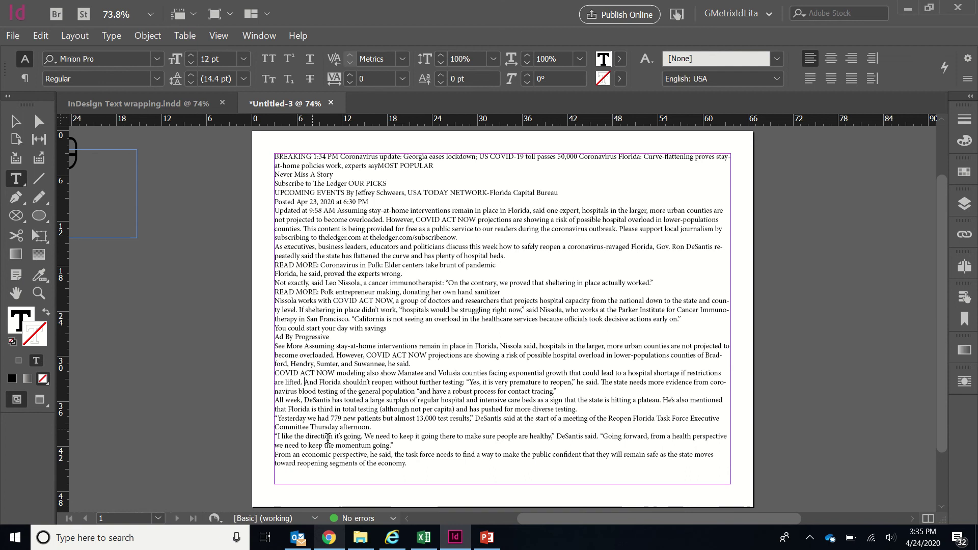
Justify all lines of the whole pasted article, including the last line of each paragraph
drag(420, 472, 291, 201)
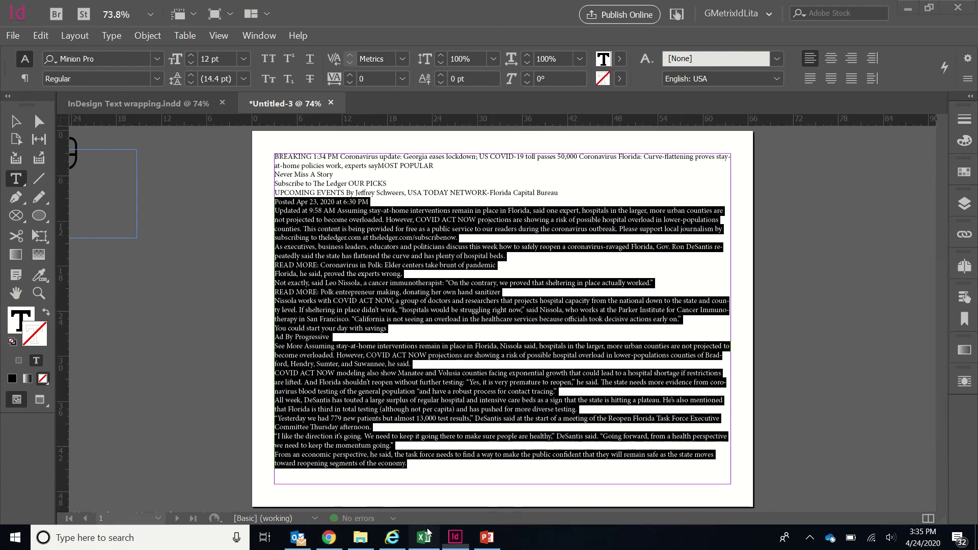
key(alt+Tab)
key(alt+Tab)
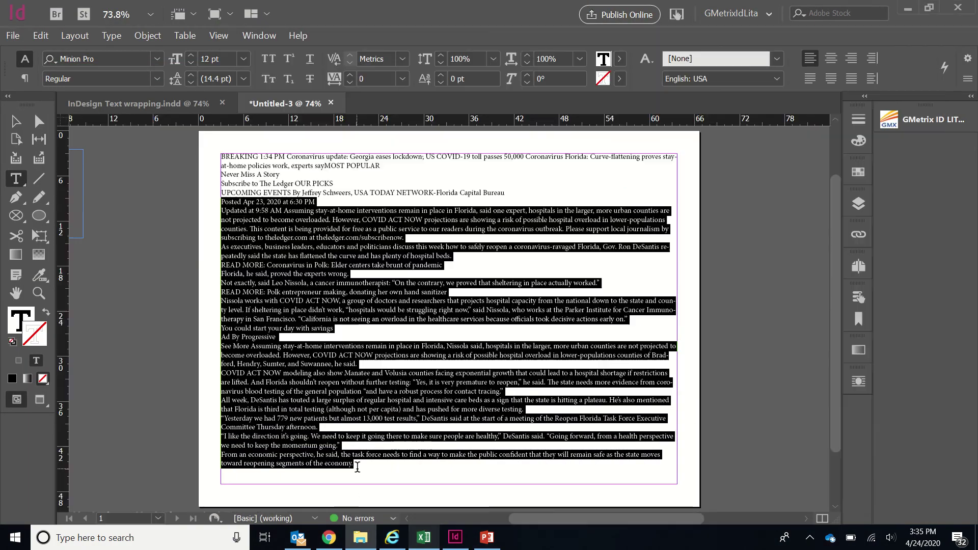
drag(354, 473, 217, 152)
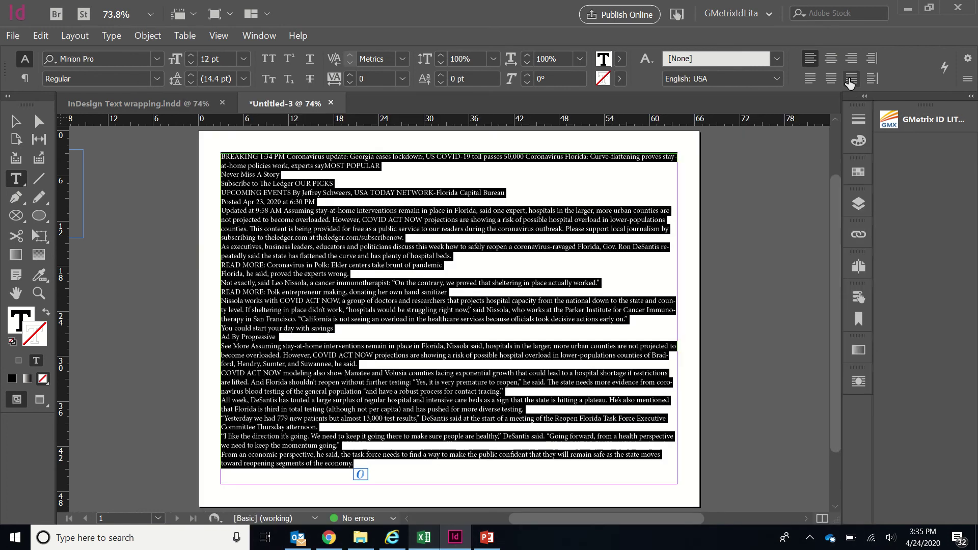
click(848, 78)
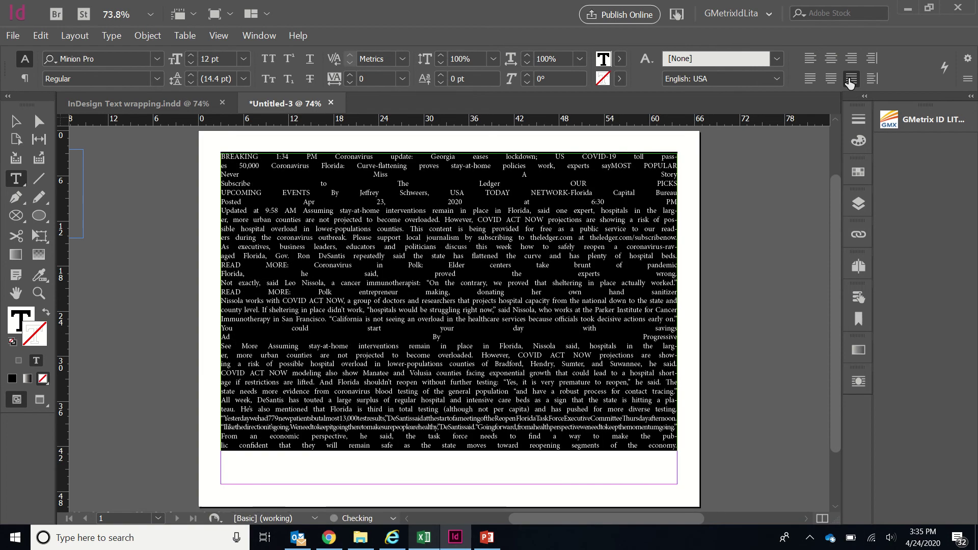
Remove the GMetrix extension from the workspace and deselect the article text
right_click(936, 119)
click(930, 127)
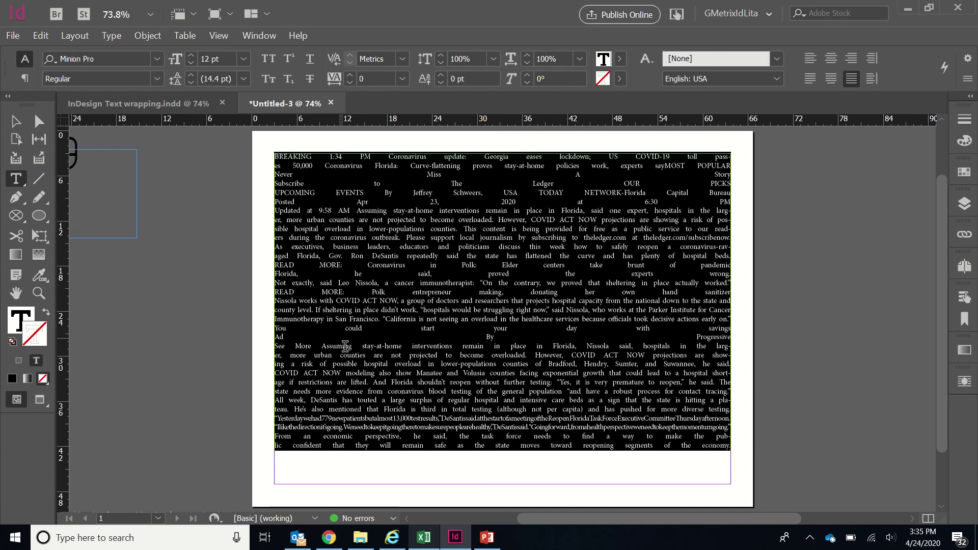
click(293, 349)
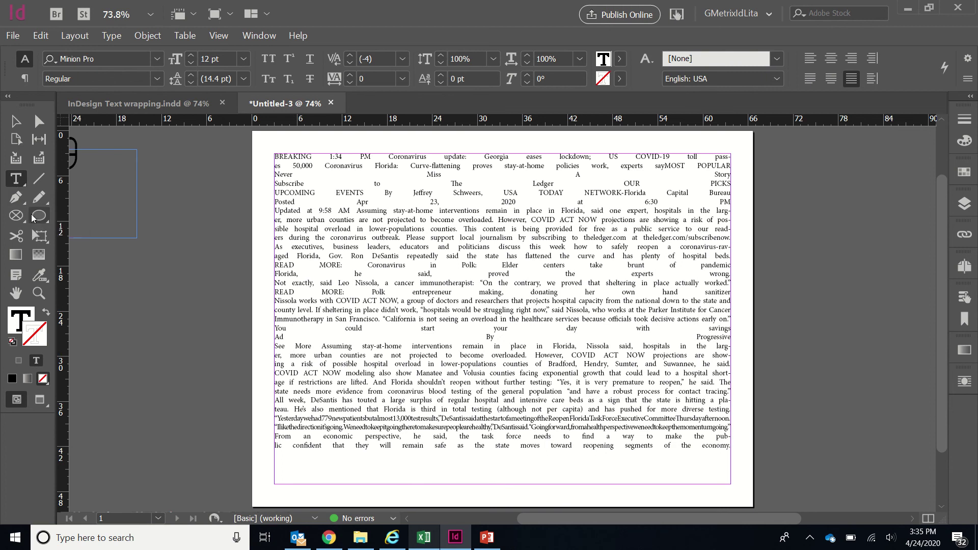
Draw an ellipse about 34p7 wide and 18p10 high over the middle of the article, filled black without a stroke
click(35, 216)
drag(362, 232, 622, 374)
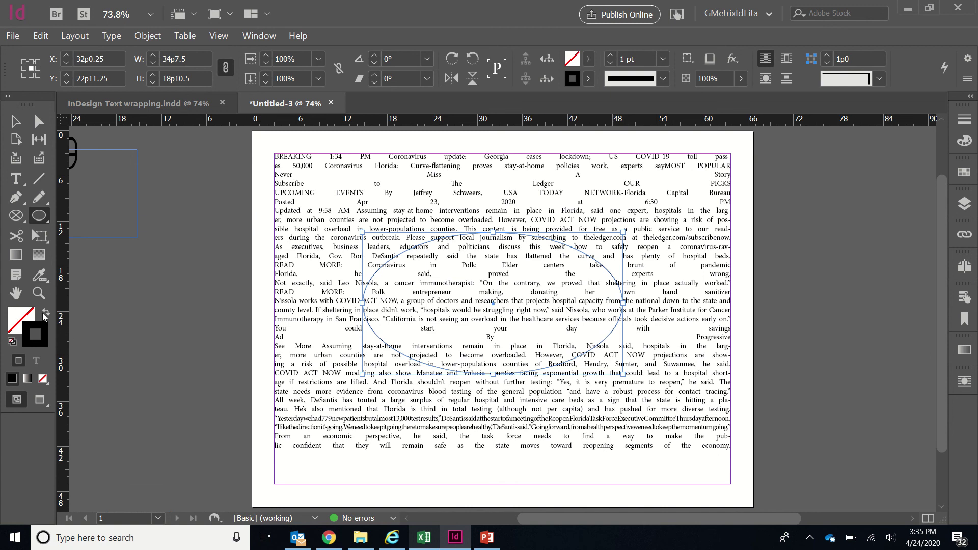
click(45, 312)
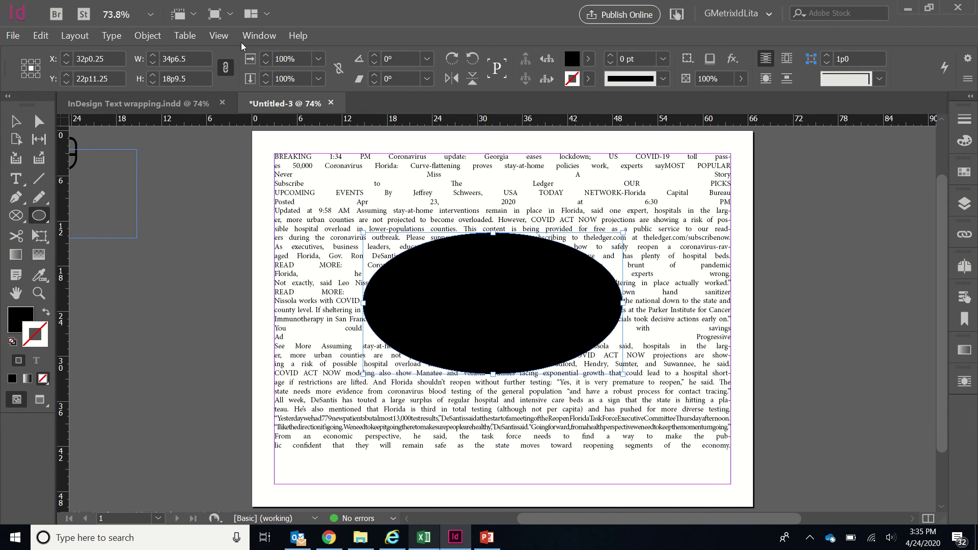
Try wrapping the article around the ellipse's bounding box, and set the text wrap to follow the object shape instead
click(256, 36)
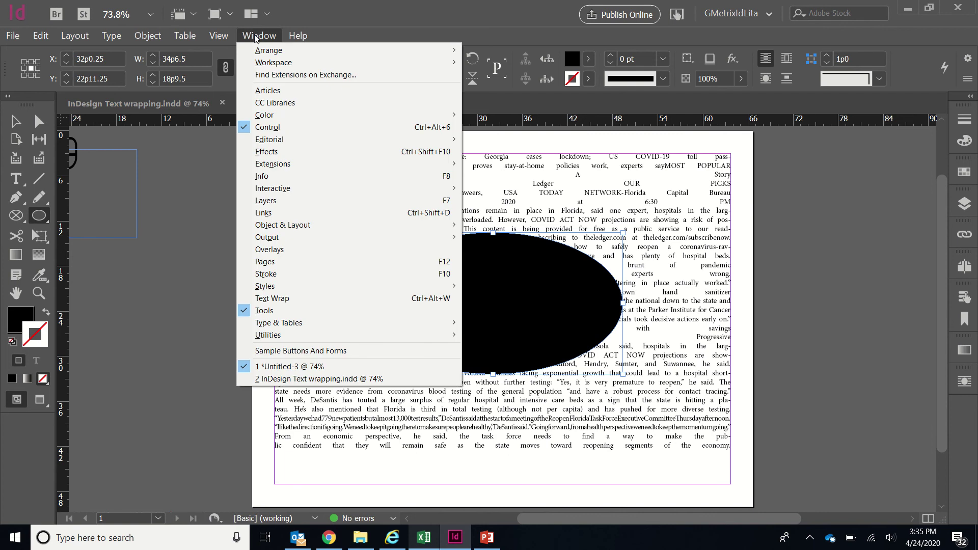
click(282, 301)
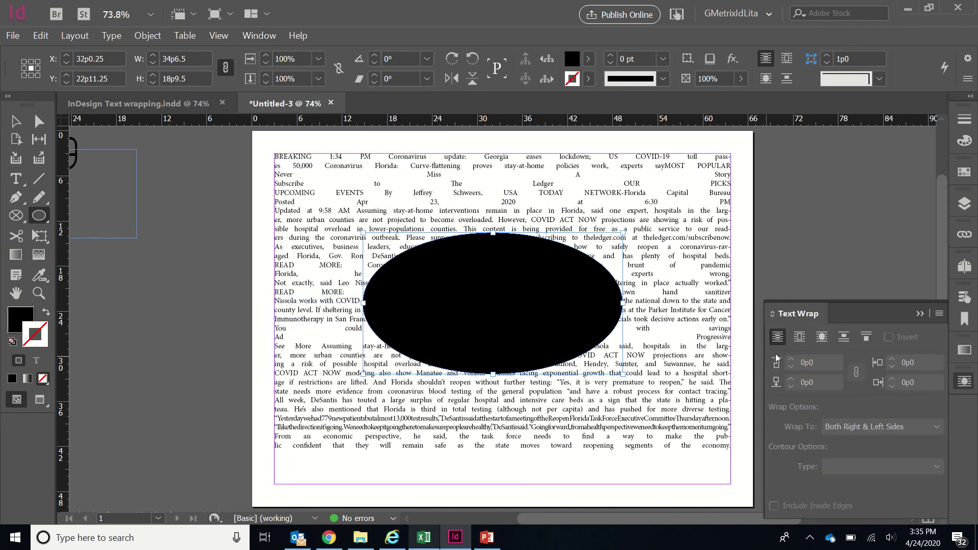
click(798, 338)
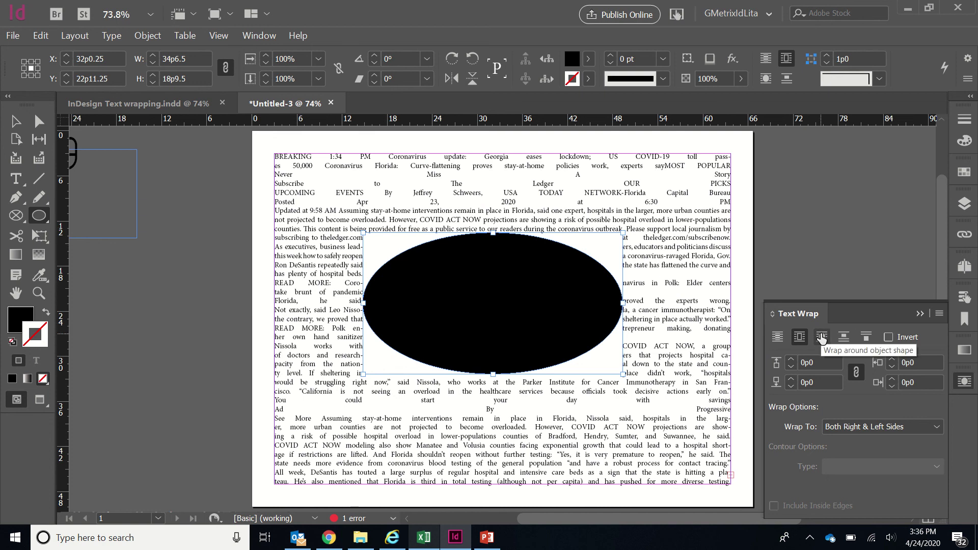
click(821, 337)
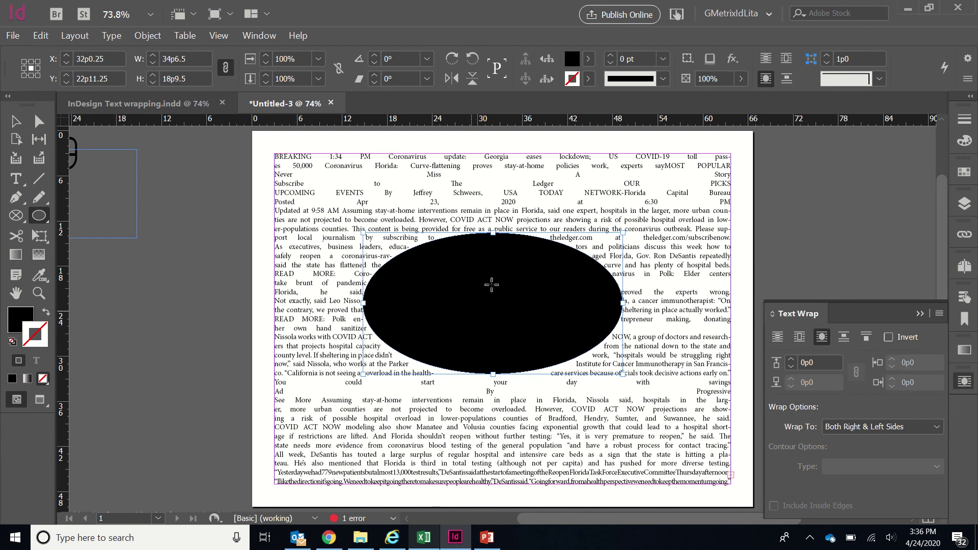
Test the wrap by moving the black ellipse around within the article, and park it on the pasteboard beside the page
click(15, 120)
drag(520, 305, 610, 428)
key(ctrl+z)
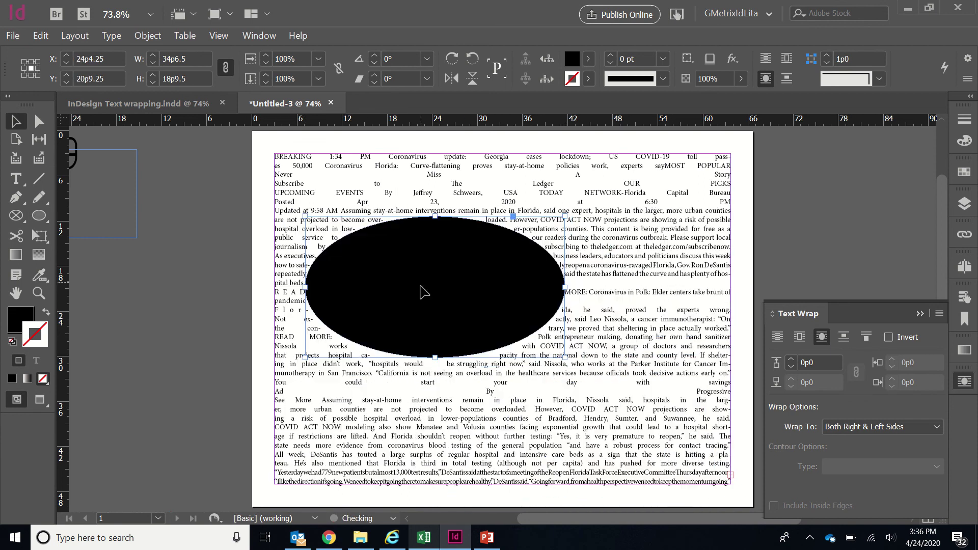
drag(416, 293, 134, 341)
Switch to Chrome, copy the coronavirus illustration from the statnews.com article, and return to InDesign
click(324, 545)
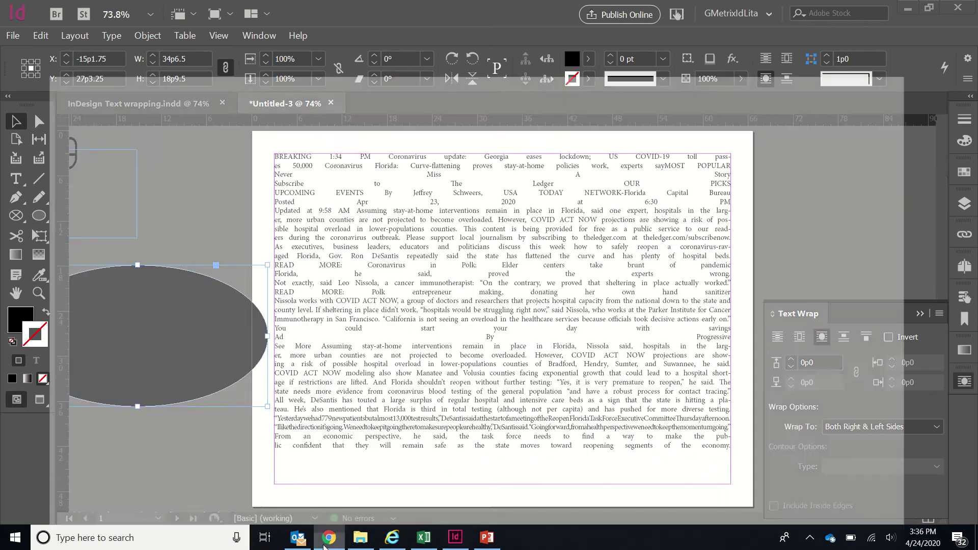
click(552, 12)
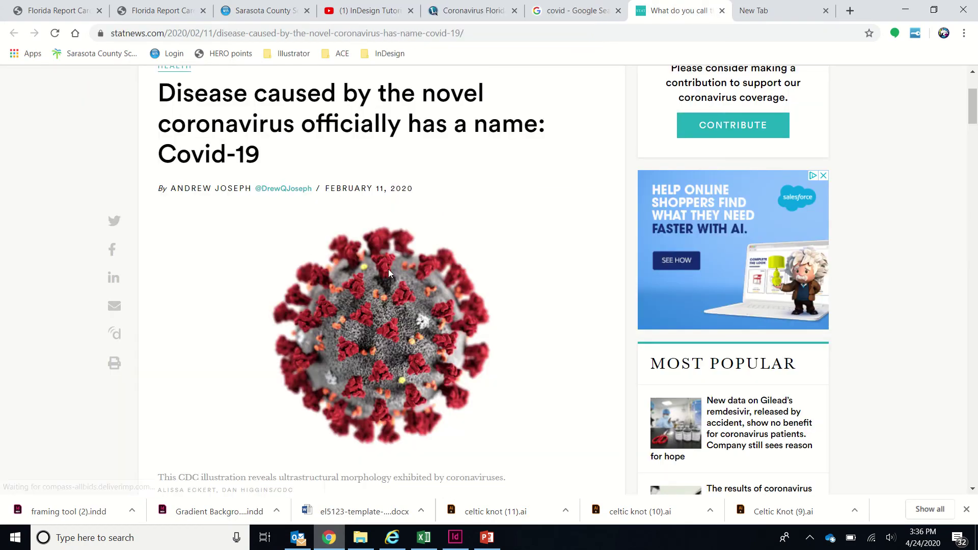
right_click(388, 269)
click(464, 308)
click(905, 10)
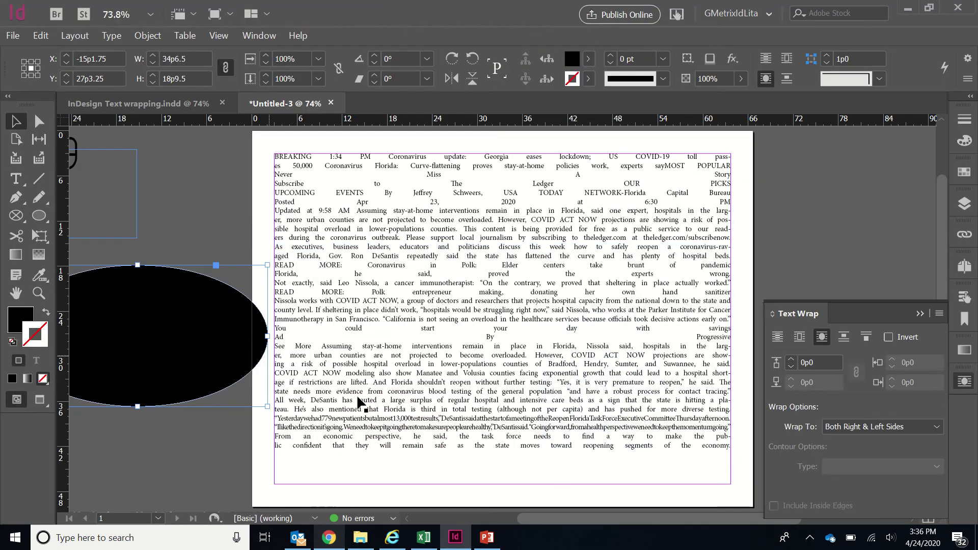
Paste the coronavirus image over the article page and close the GMetrix extension panel
scroll(413, 377, left, 5)
click(404, 205)
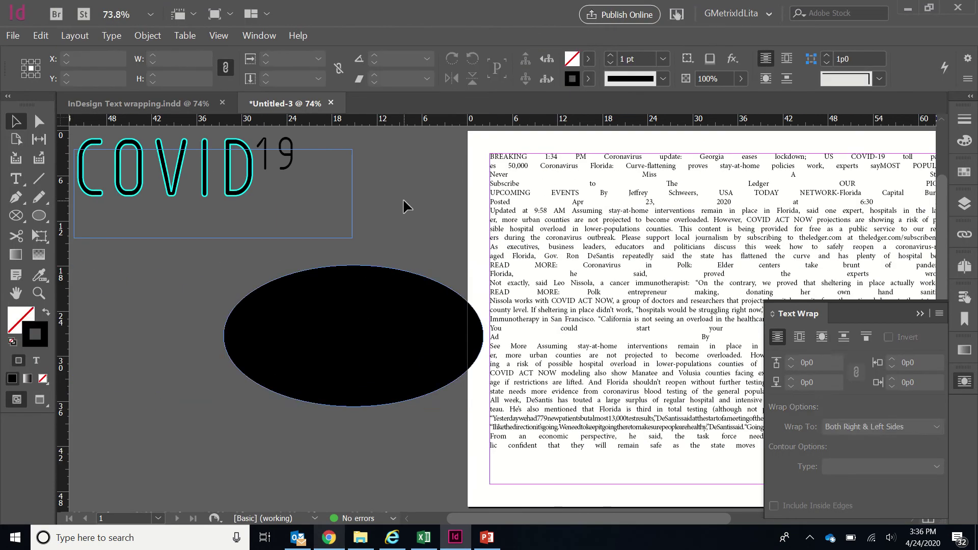
key(ctrl+v)
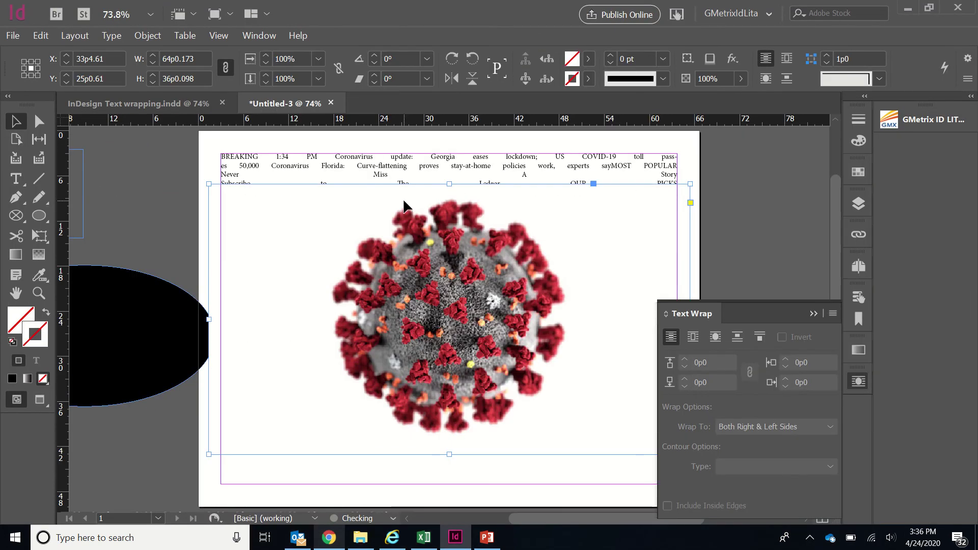
right_click(944, 121)
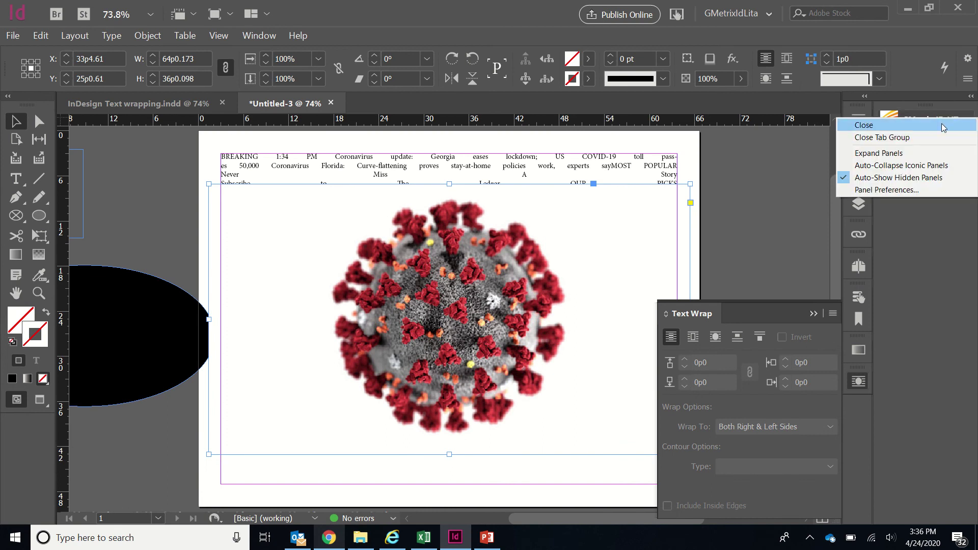
click(945, 125)
Crop the pasted image's frame to about 36p5 by 22p10 and shift the picture inside the frame
scroll(522, 338, left, 4)
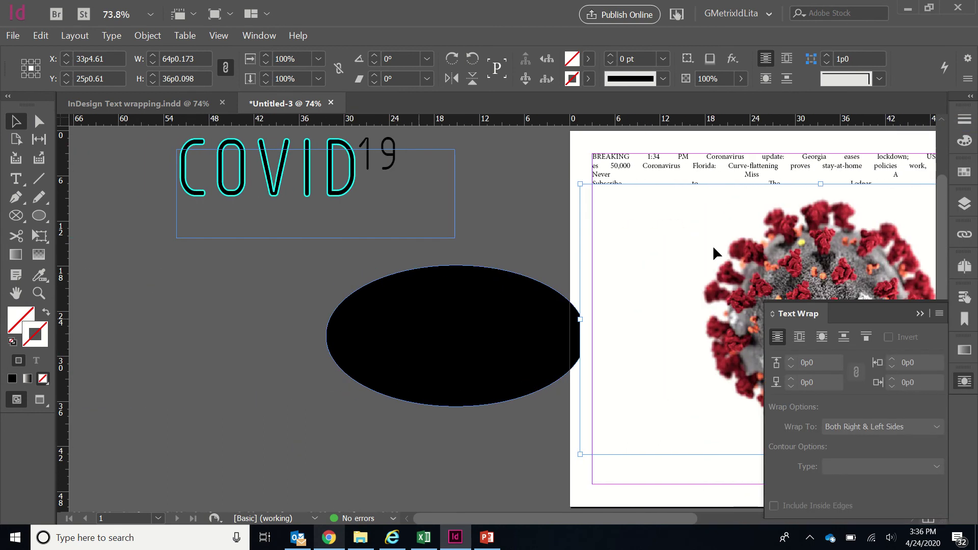
scroll(489, 250, right, 5)
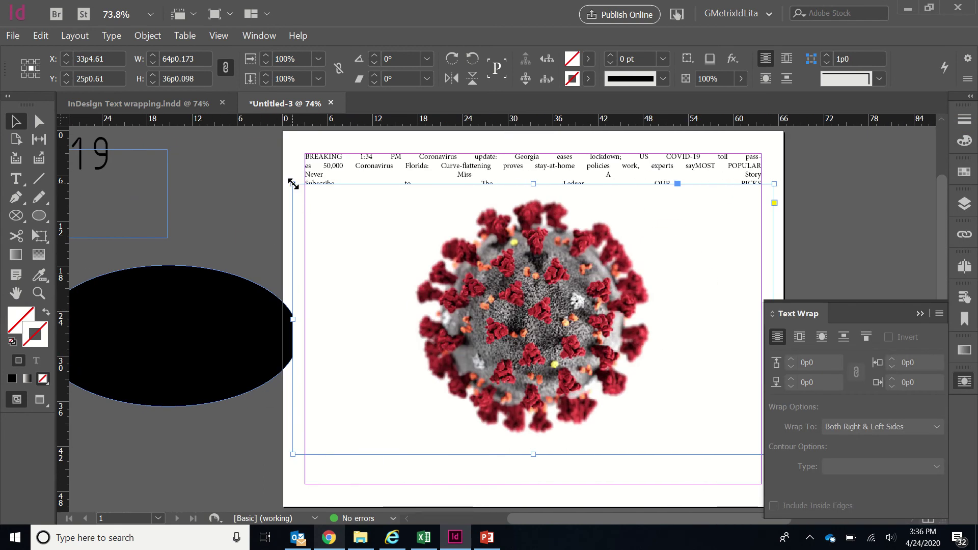
drag(293, 183, 501, 282)
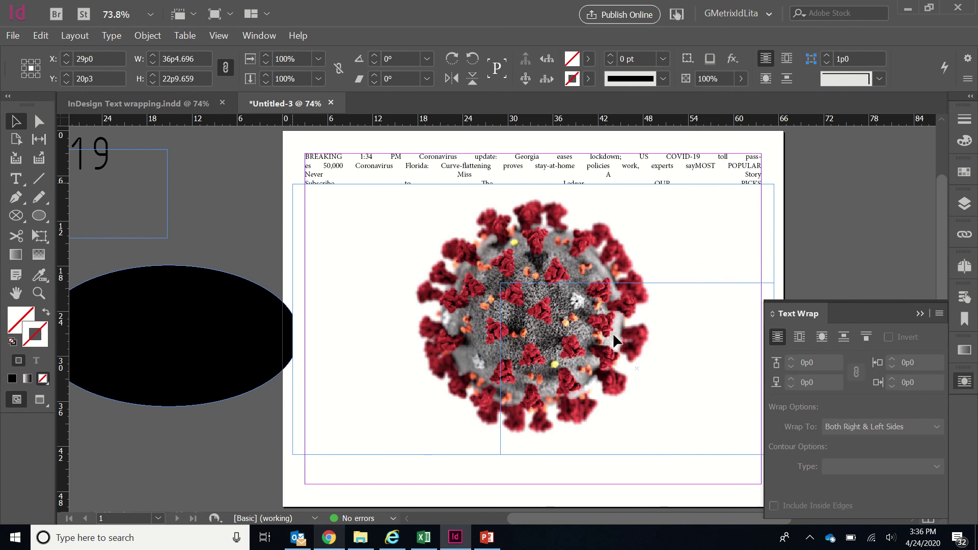
click(644, 374)
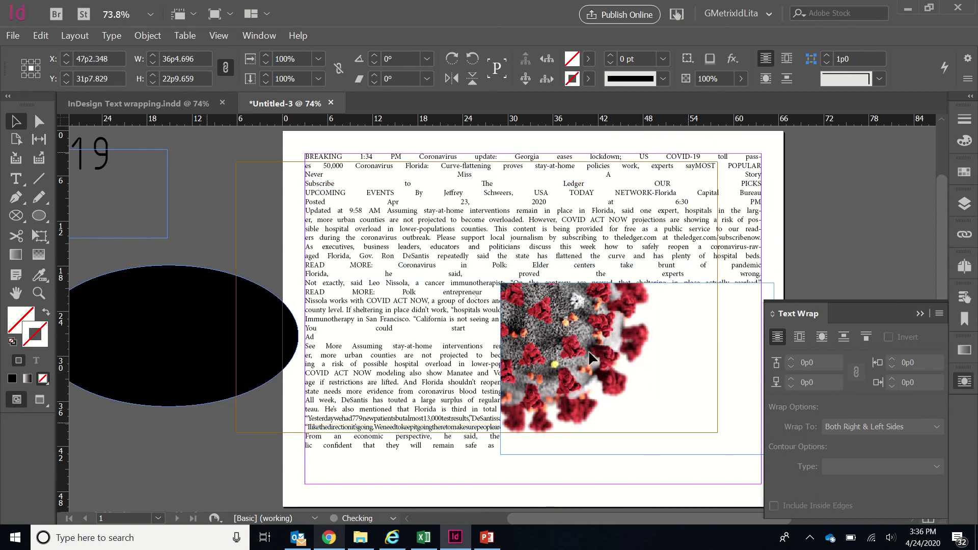
drag(591, 358, 589, 350)
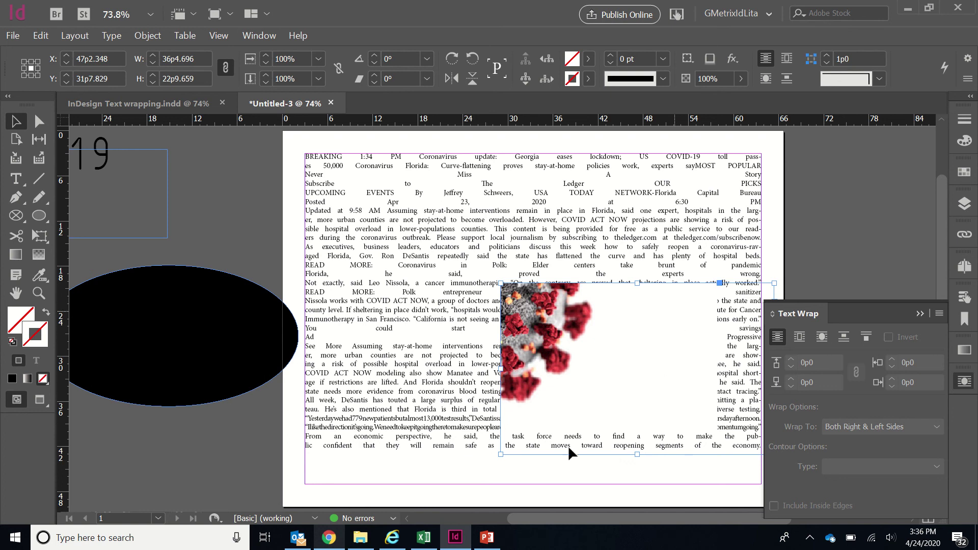
Try wrapping the article around the cropped image's bounding box, and delete the image together with its empty frame
click(799, 336)
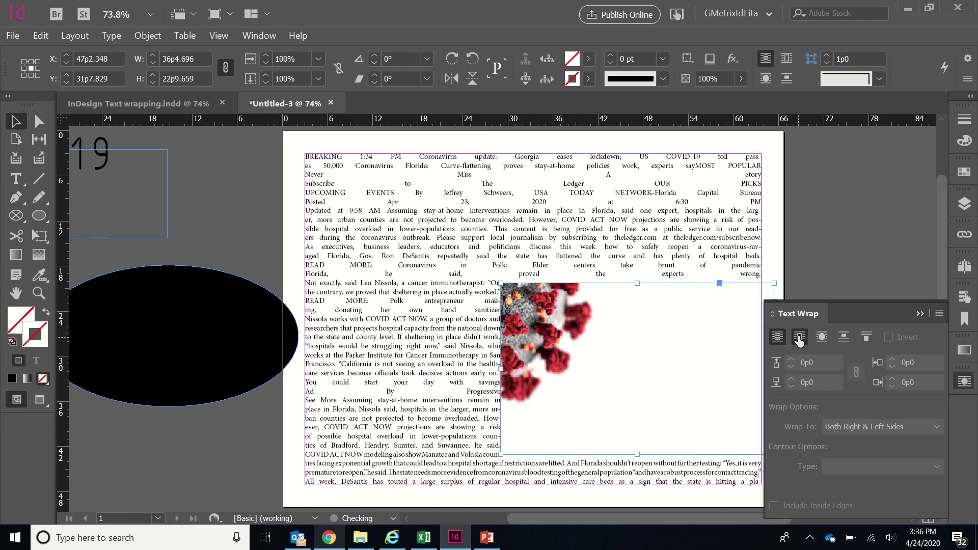
click(826, 338)
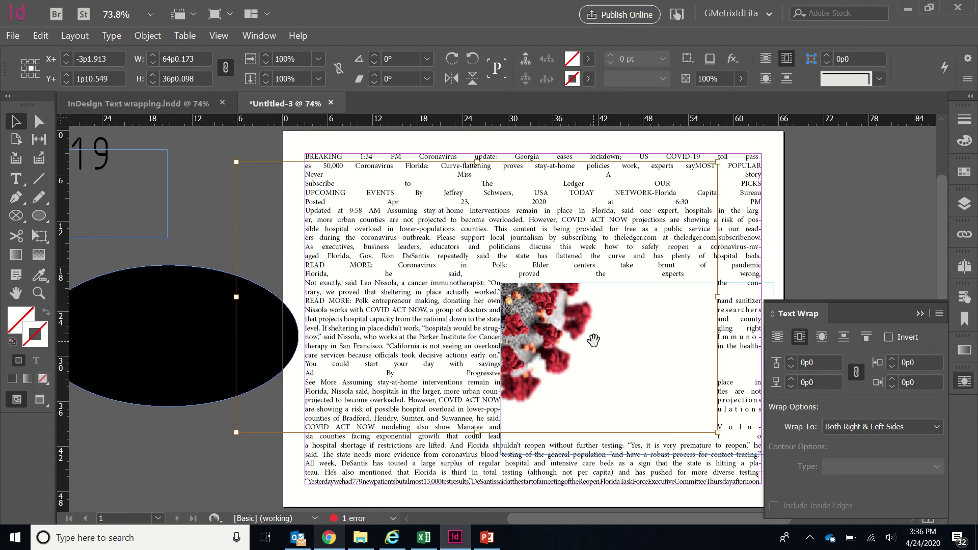
key(Delete)
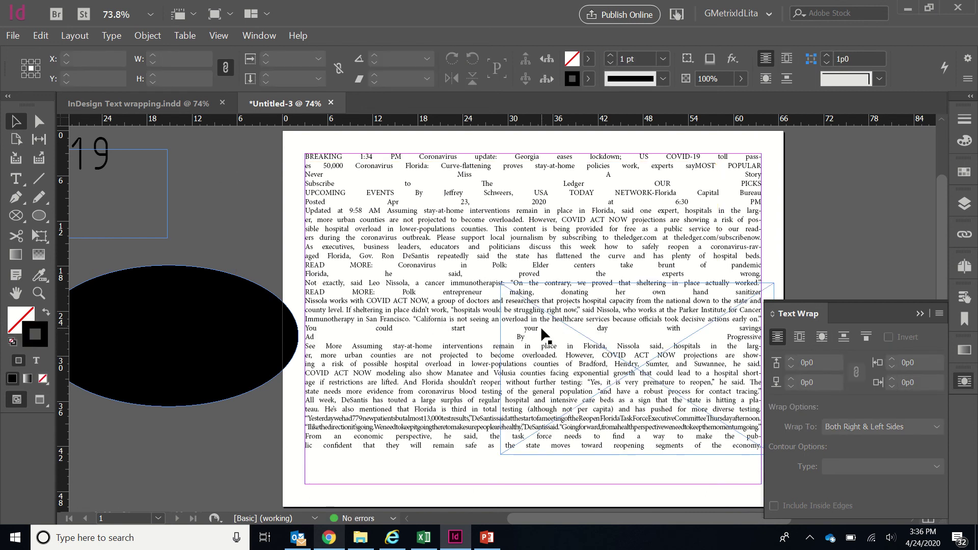
scroll(240, 338, left, 6)
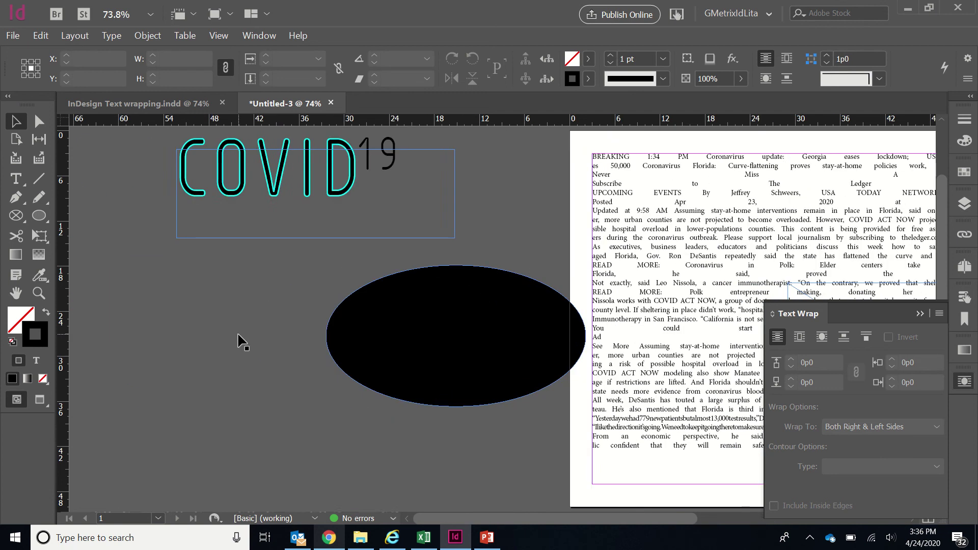
scroll(240, 338, right, 3)
click(676, 283)
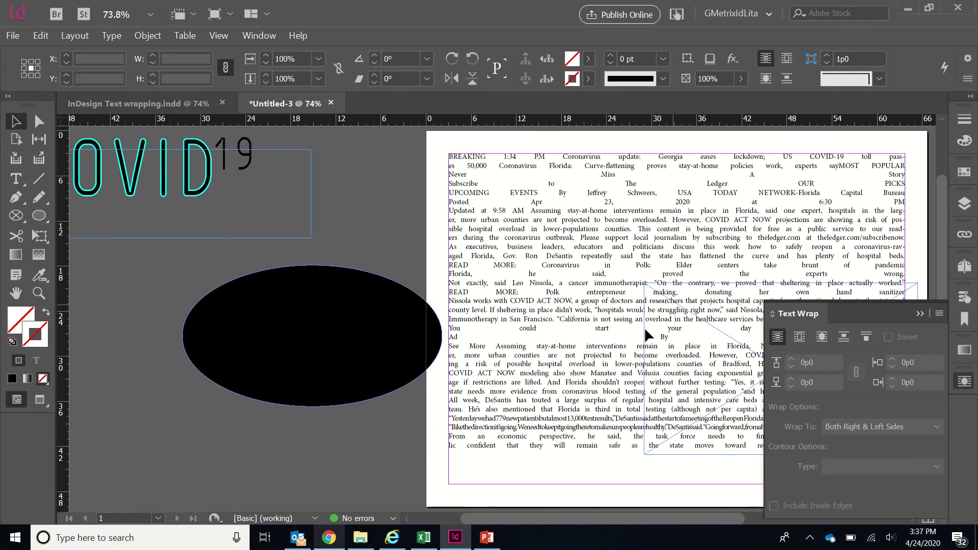
key(Delete)
Paste the copied coronavirus image into the black ellipse on the pasteboard
click(284, 332)
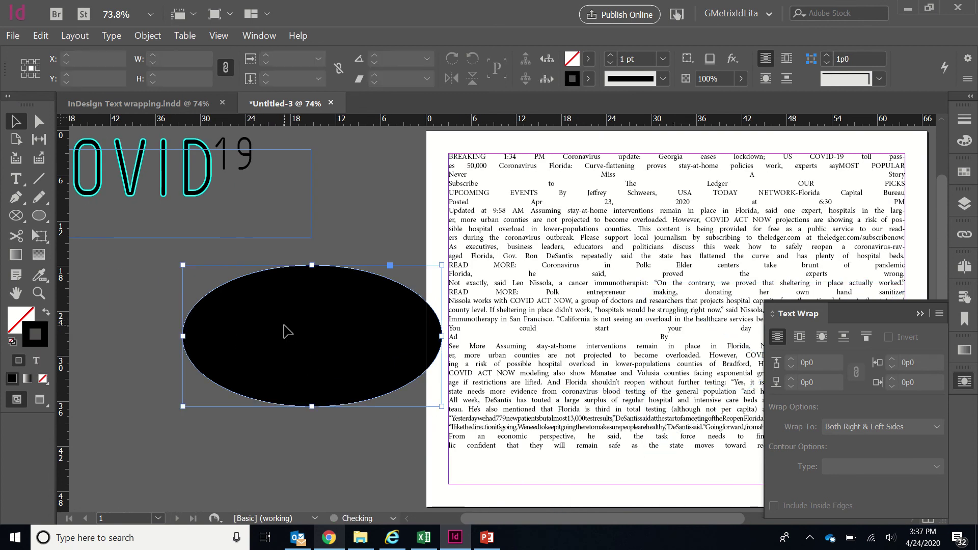
click(40, 35)
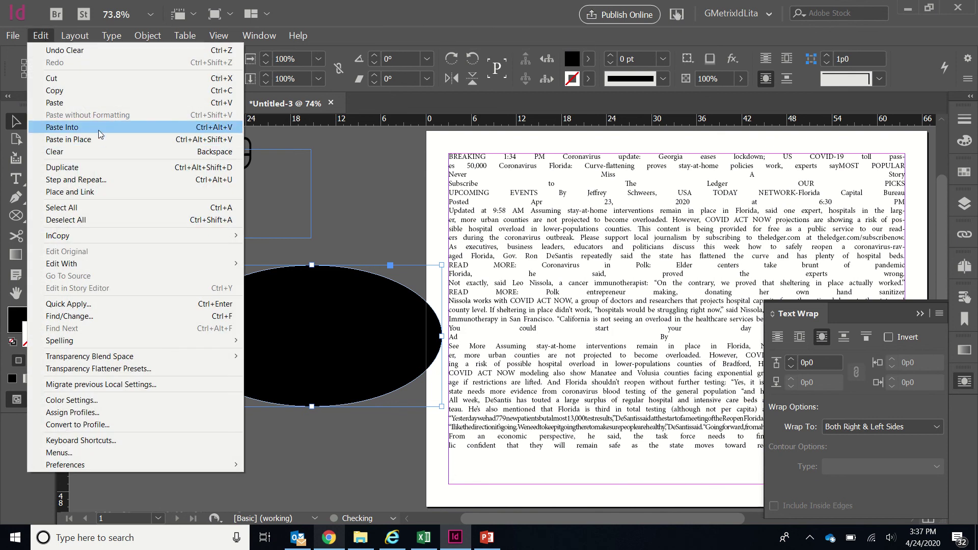
click(98, 127)
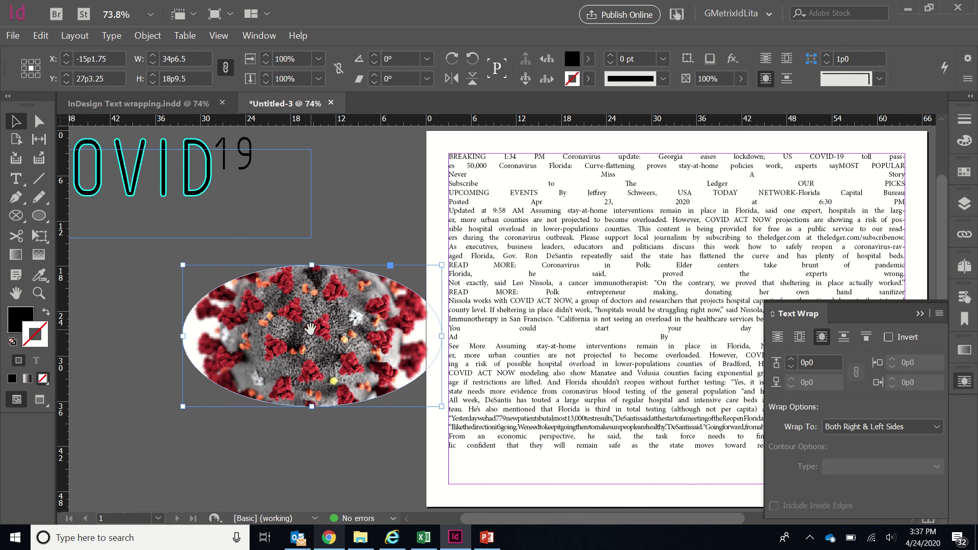
Reposition the coronavirus image inside the ellipse so the virus fills the ellipse's right part, and deselect it
click(310, 329)
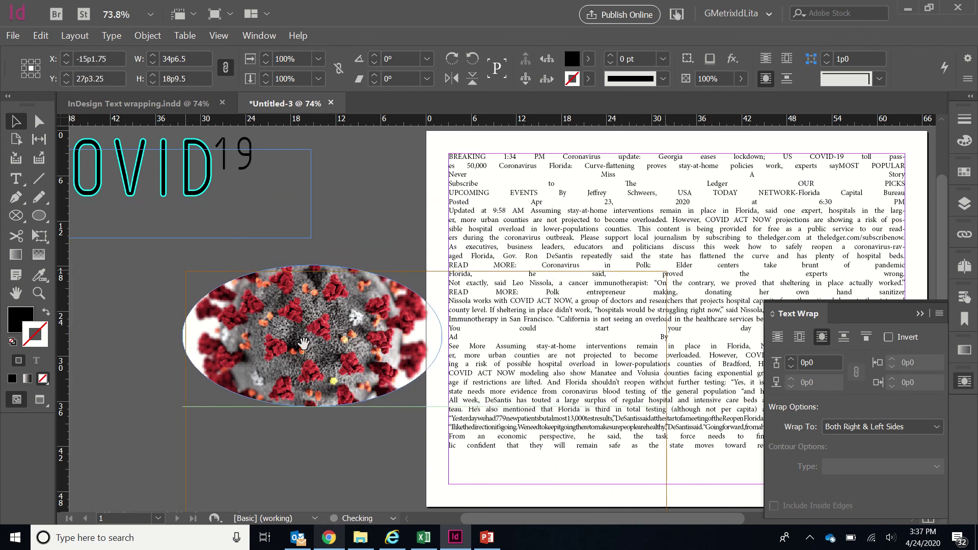
drag(304, 342, 329, 347)
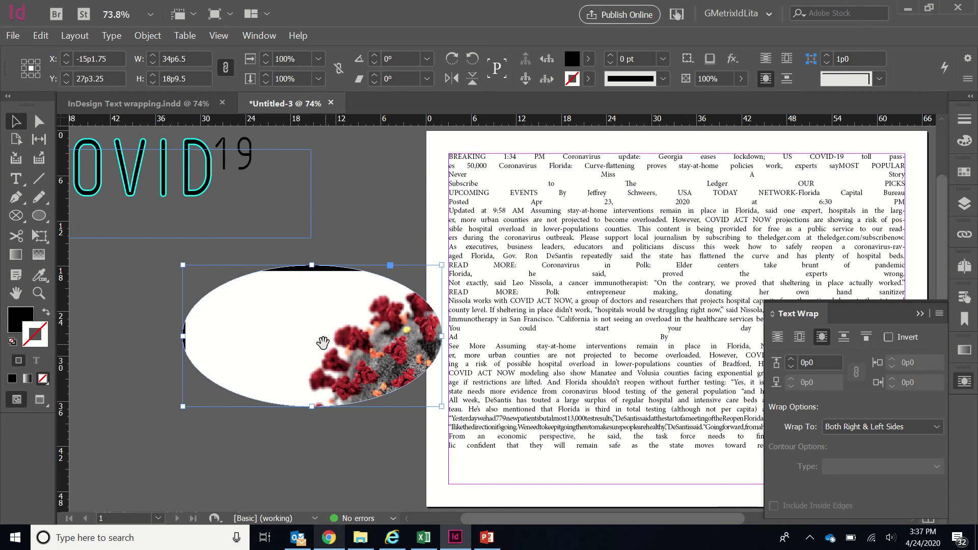
key(ctrl+z)
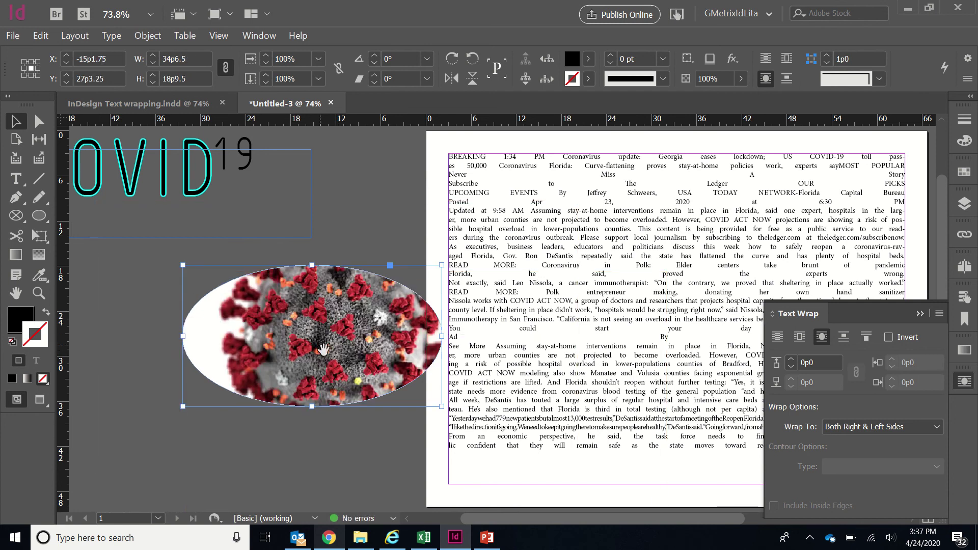
drag(318, 345, 389, 423)
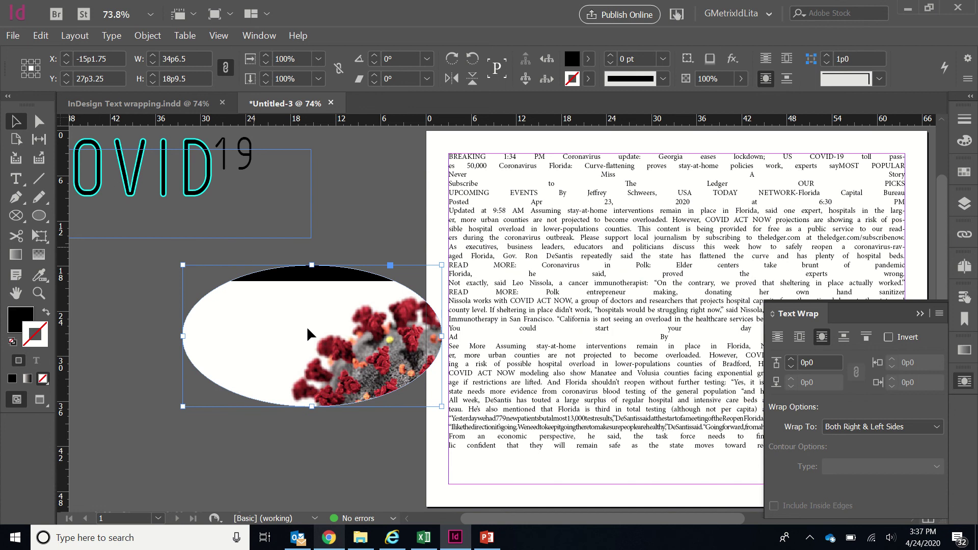
drag(321, 334, 291, 276)
click(286, 273)
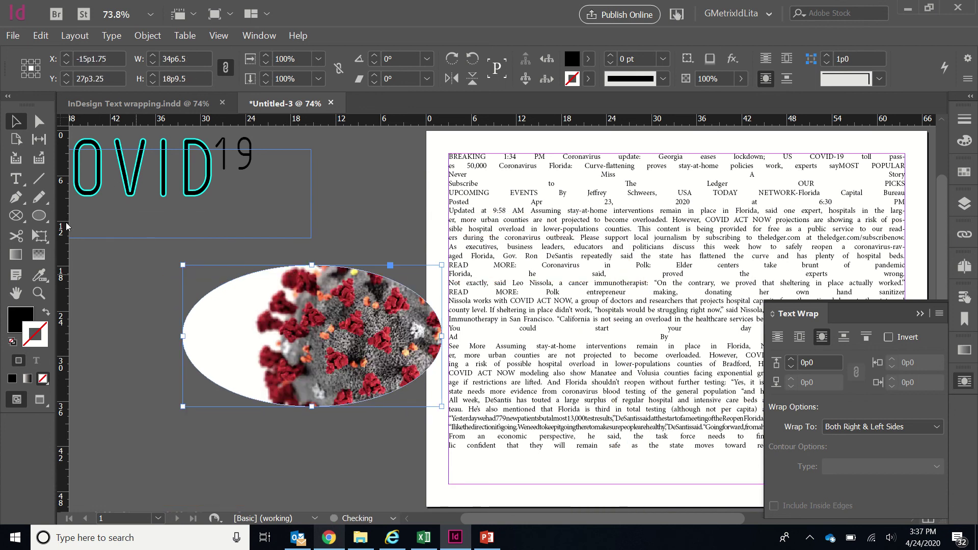
click(72, 313)
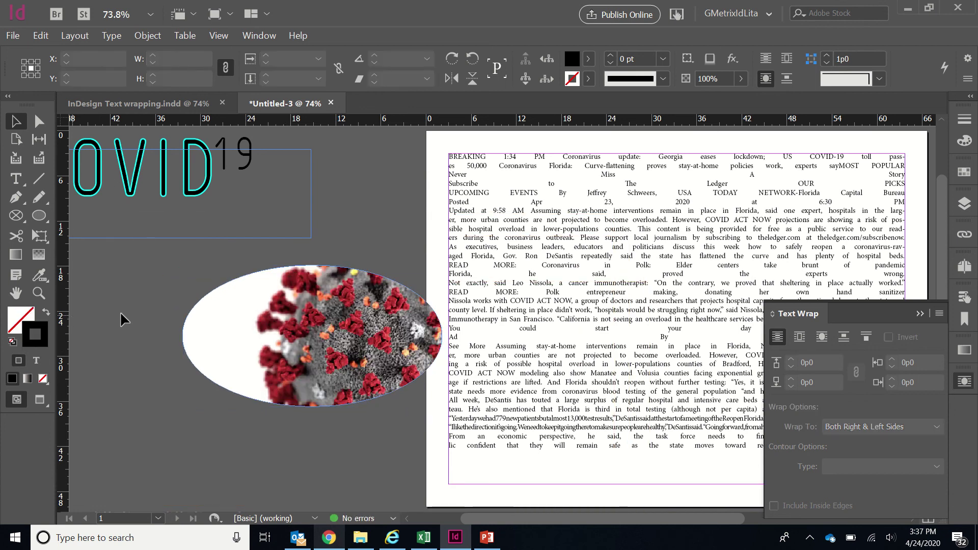
Move the image-filled ellipse into the article at about X 43p10, Y 28p2, and compare bounding-box and object-shape wraps, keeping the object shape
click(289, 350)
click(285, 342)
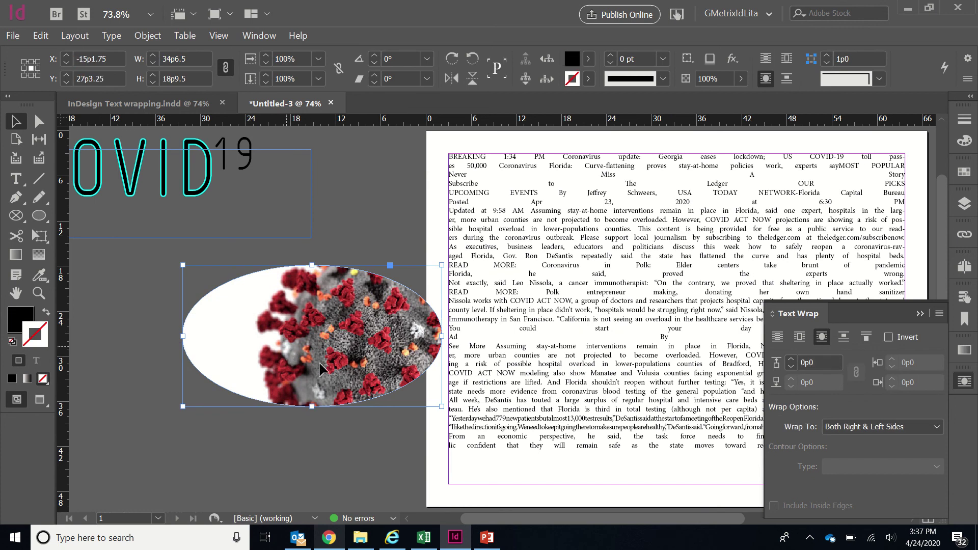
scroll(418, 387, right, 5)
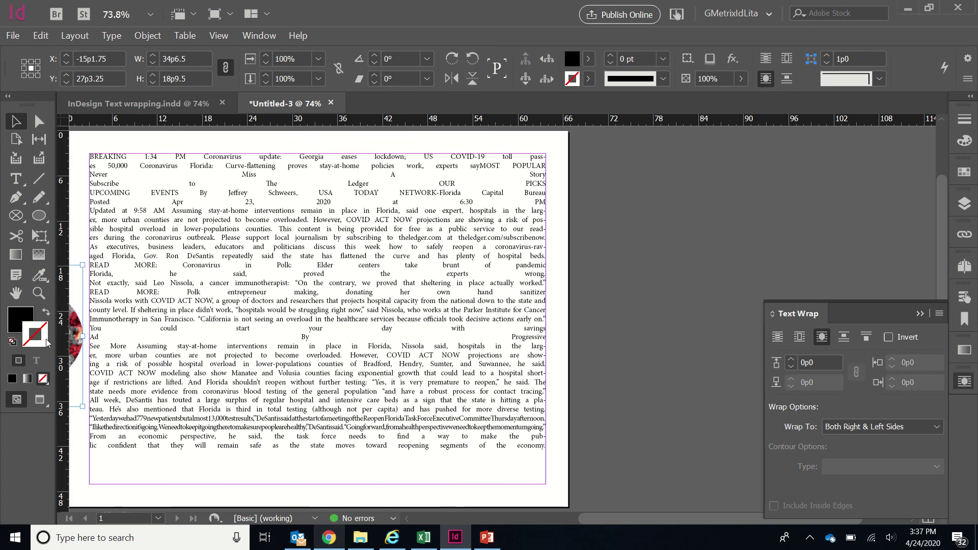
drag(76, 341, 521, 346)
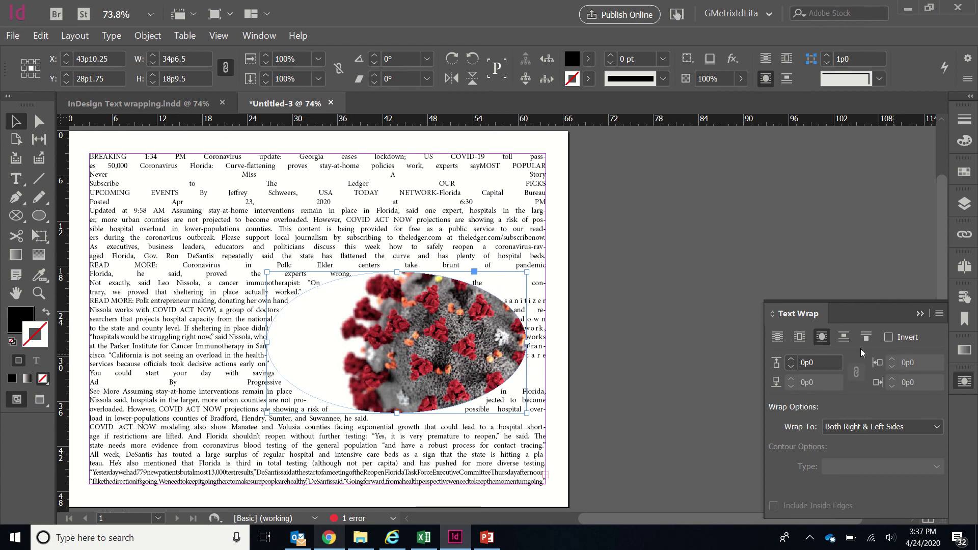
click(799, 337)
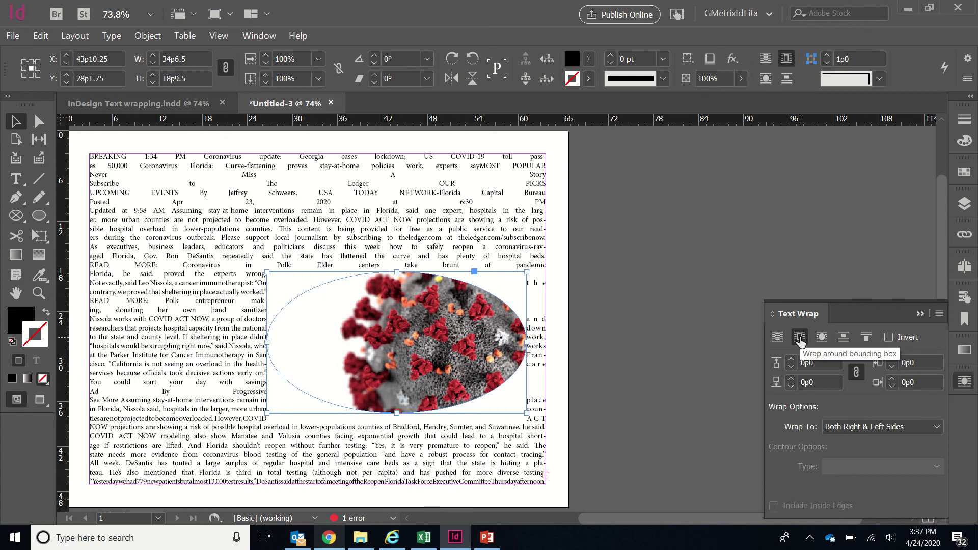
click(819, 337)
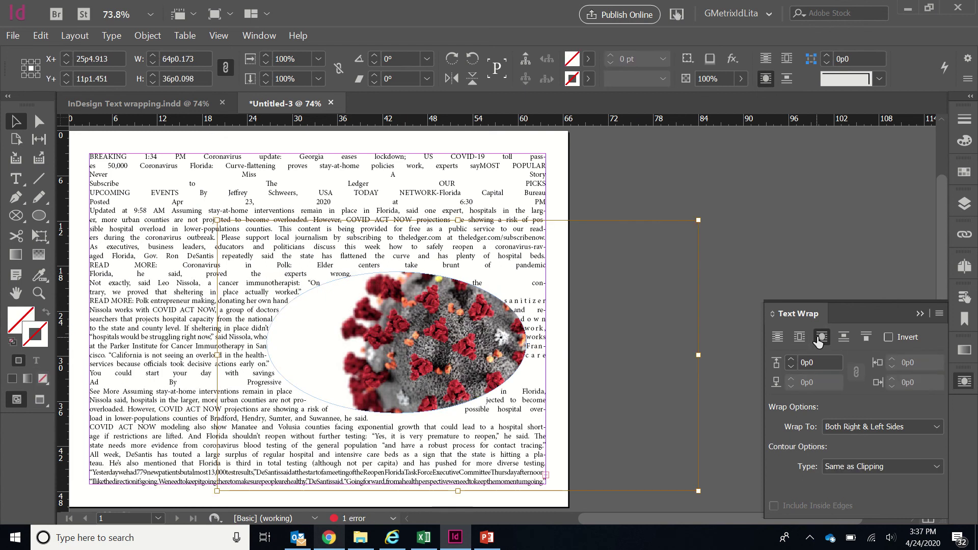
Move the COVID19 title from the pasteboard onto the beginning of the article at X 21p6, Y 8p10.5, and change its stacking order
scroll(666, 210, up, 3)
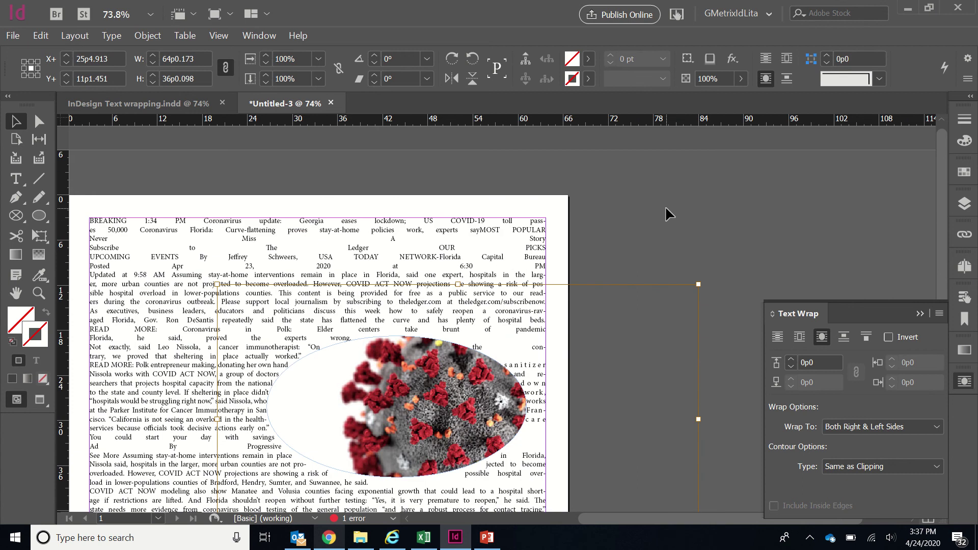
scroll(664, 206, left, 5)
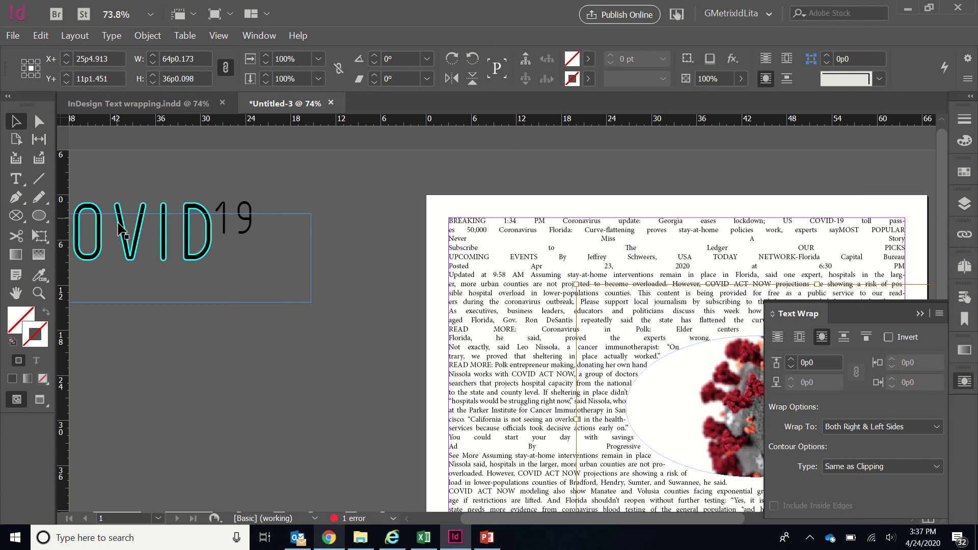
drag(118, 227, 534, 226)
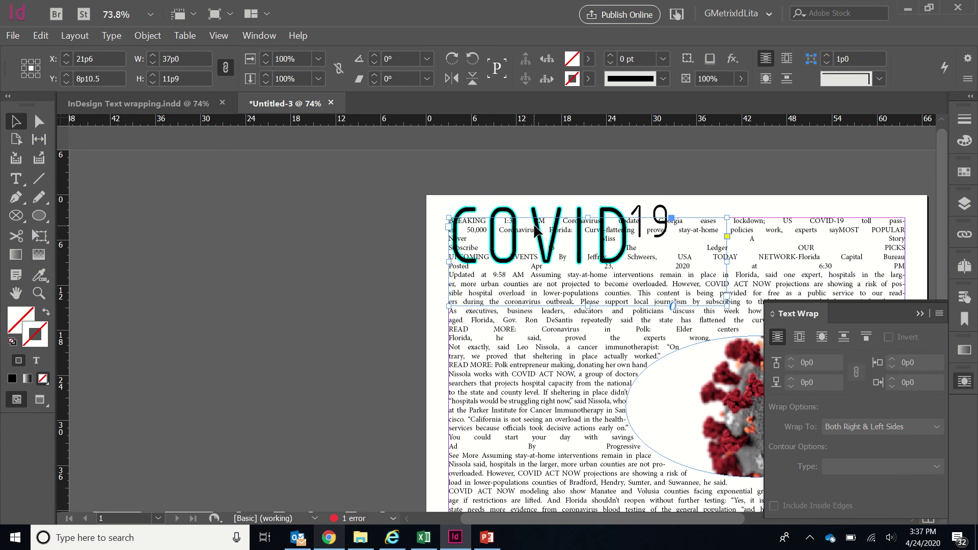
right_click(535, 229)
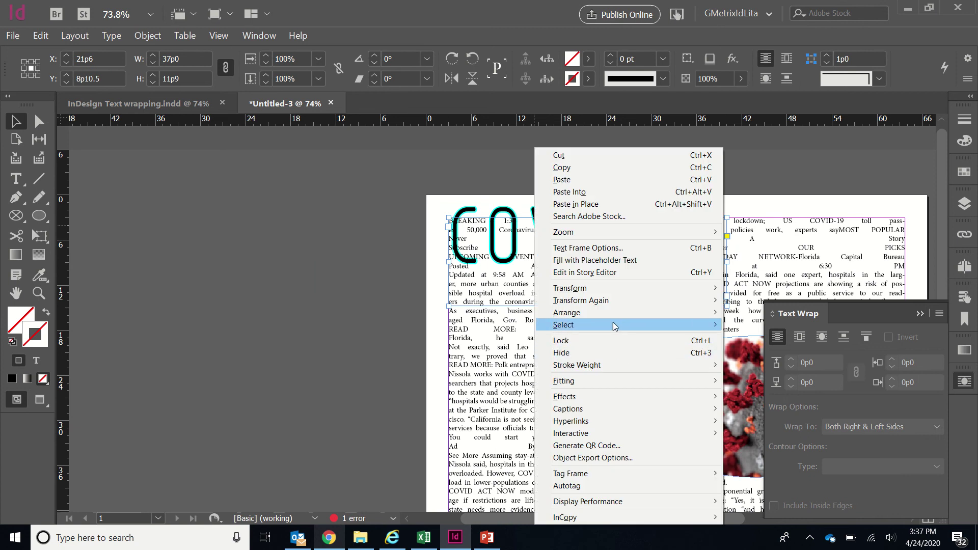
mouse_move(609, 314)
click(763, 313)
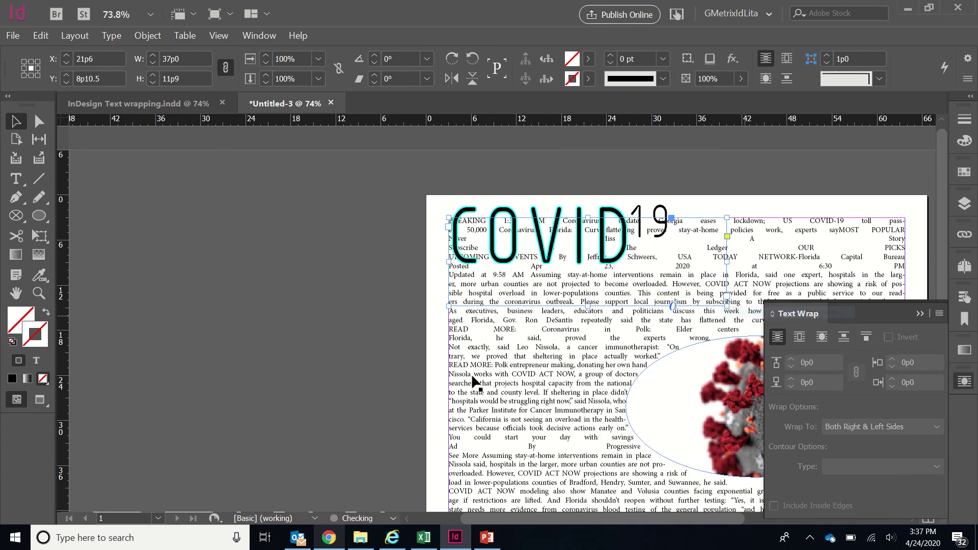
Wrap the article text around the COVID19 title's object shape and reposition the title at X 20p10, Y 8p10.5
click(821, 337)
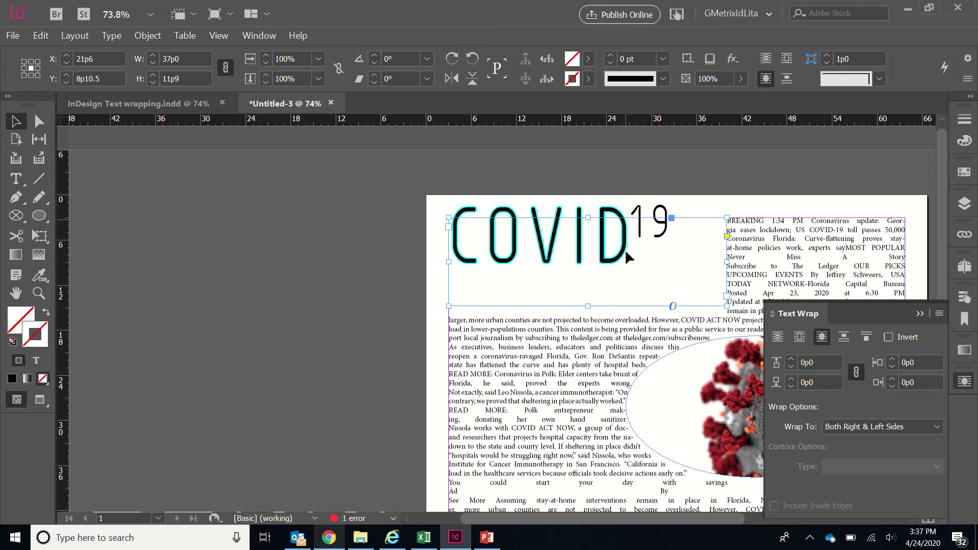
drag(618, 259, 617, 277)
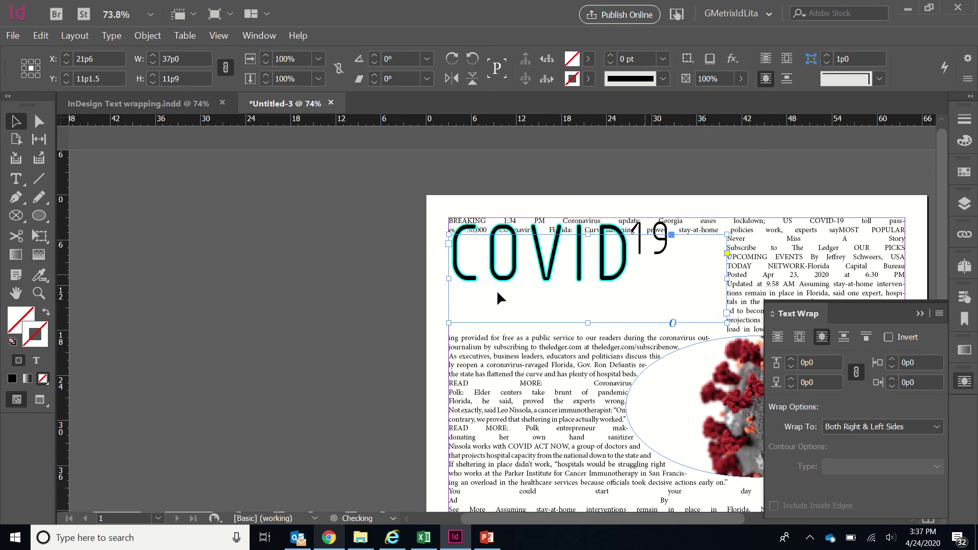
drag(546, 281, 541, 259)
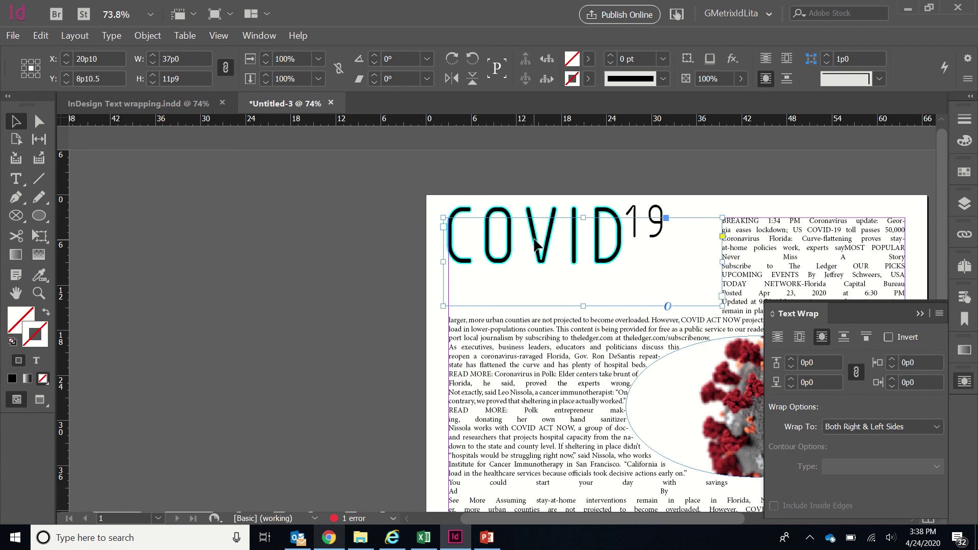
Fit the COVID19 title's frame to its content and deselect it
click(156, 37)
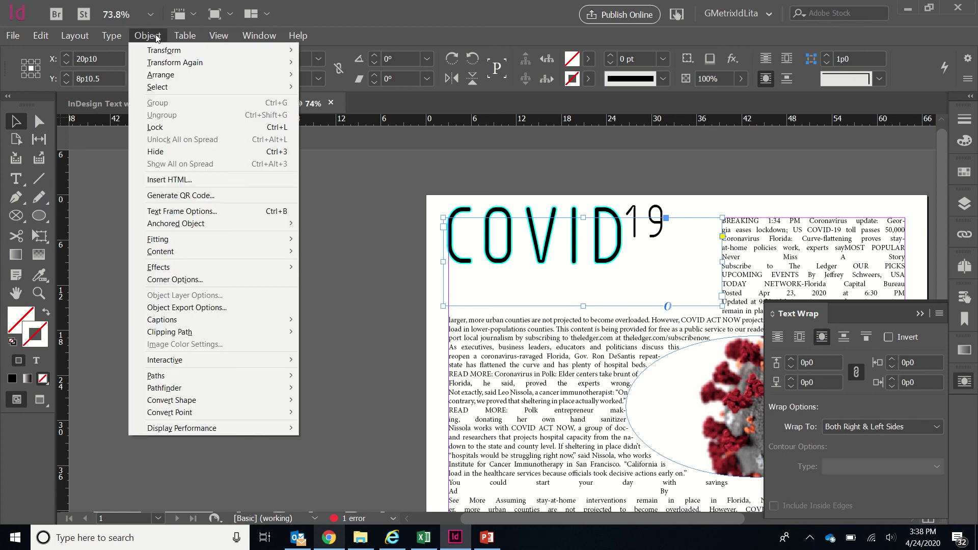
mouse_move(191, 238)
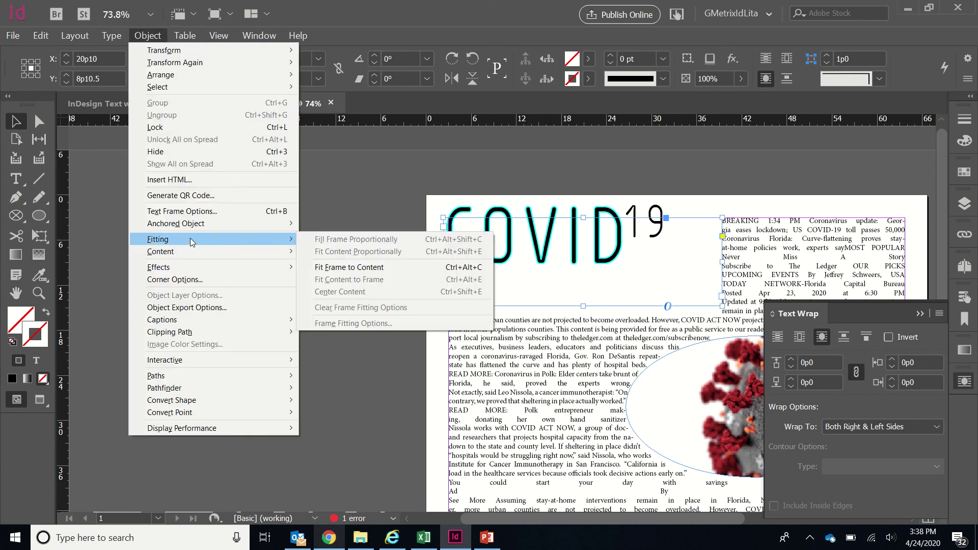
click(344, 267)
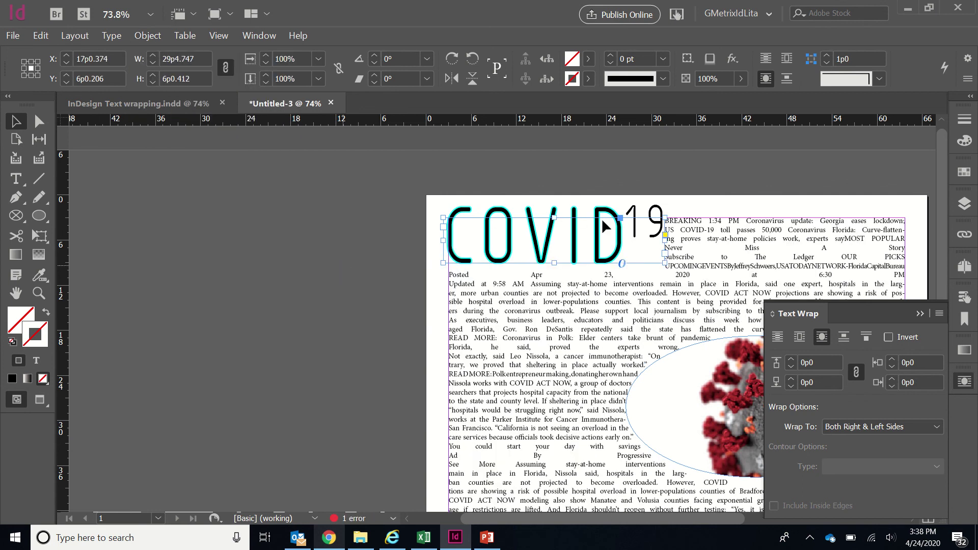
click(258, 270)
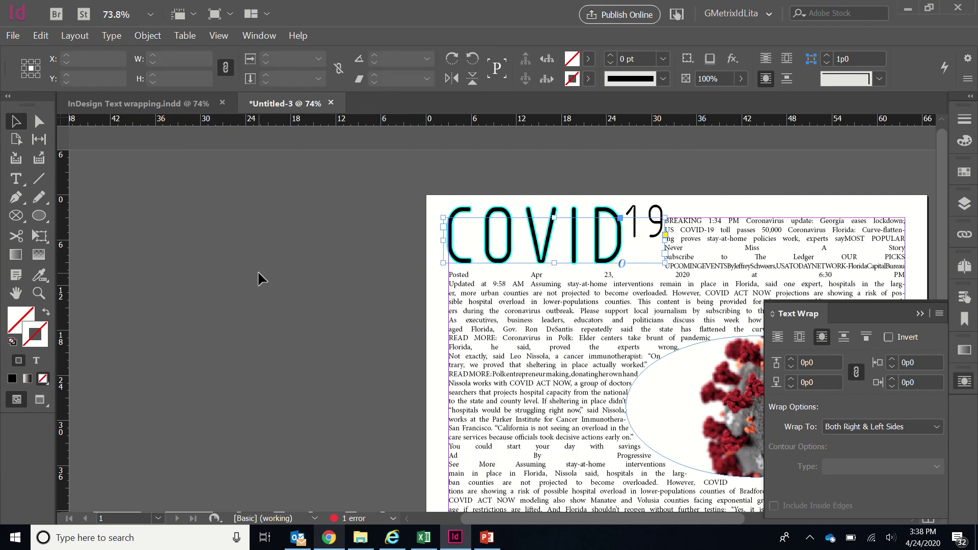
Put away the Text Wrap settings and show the whole page in Preview mode without guides and frame edges
double_click(15, 289)
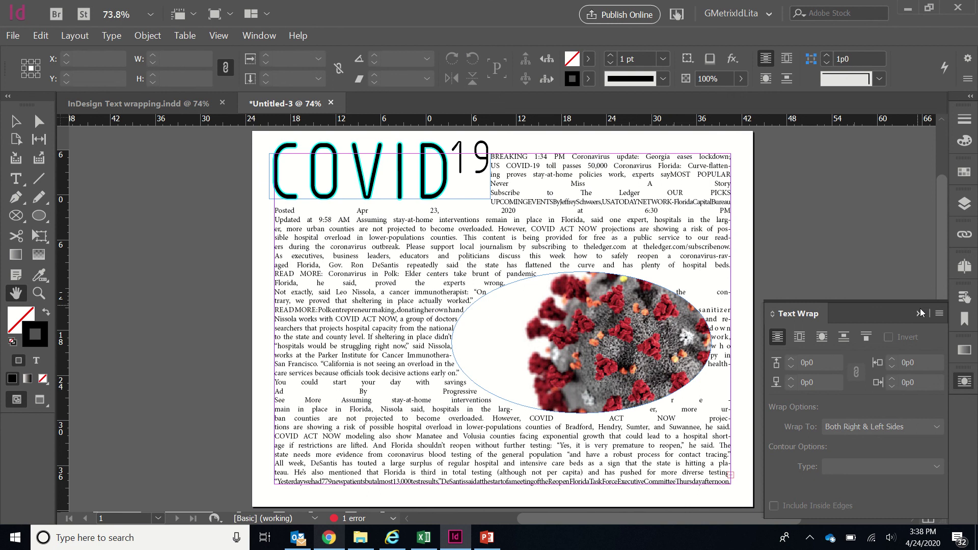
click(921, 313)
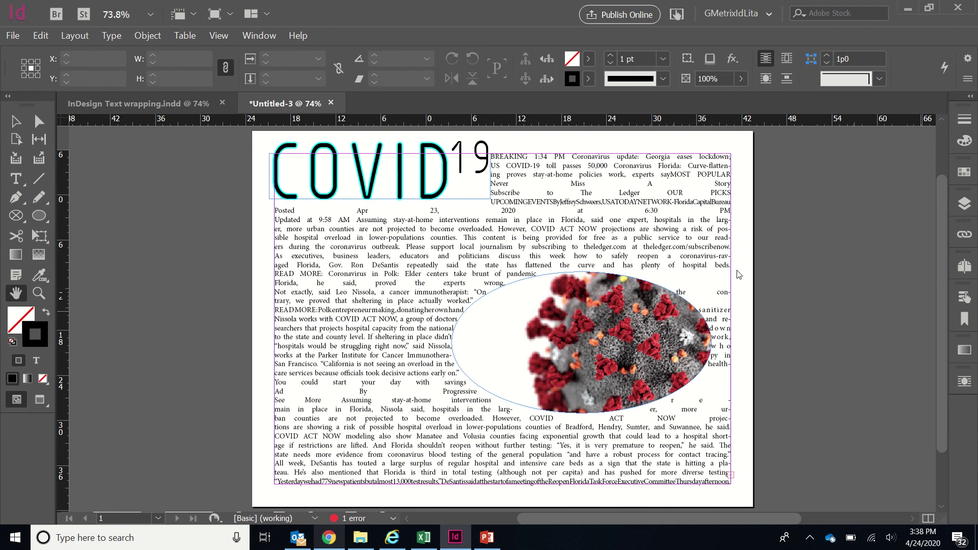
click(39, 400)
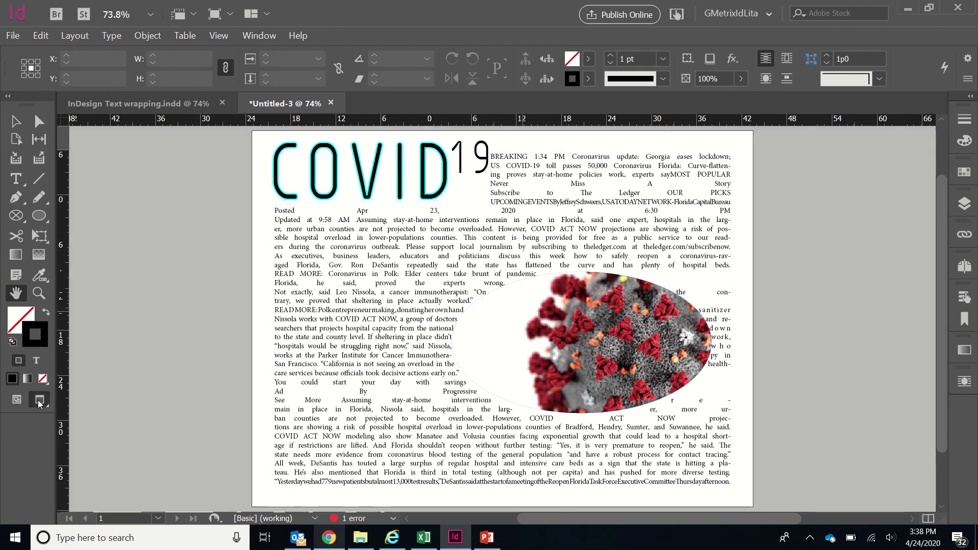